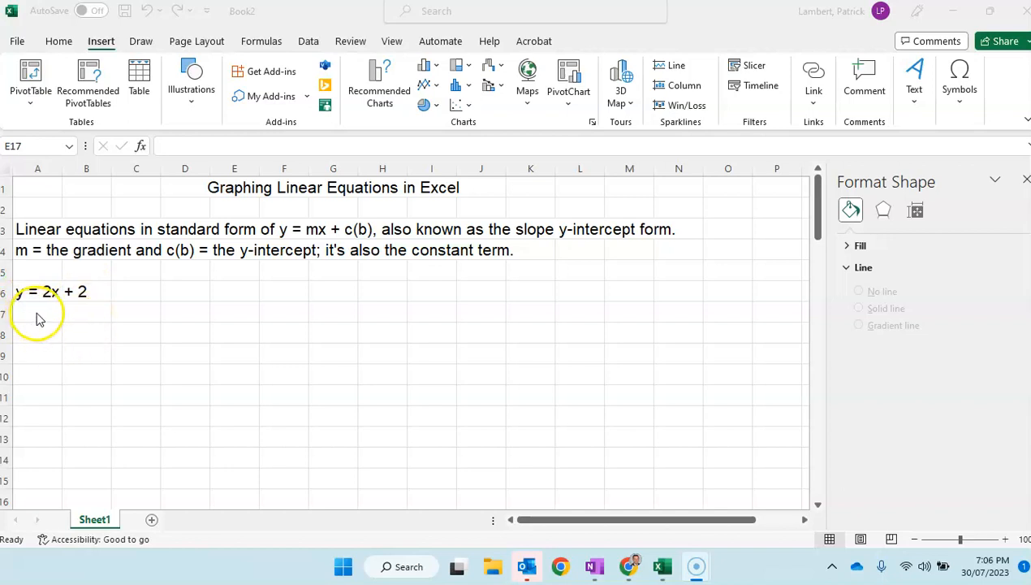
Enter the column headings x in A7 and y in B7 below the equation
left_click(38, 312)
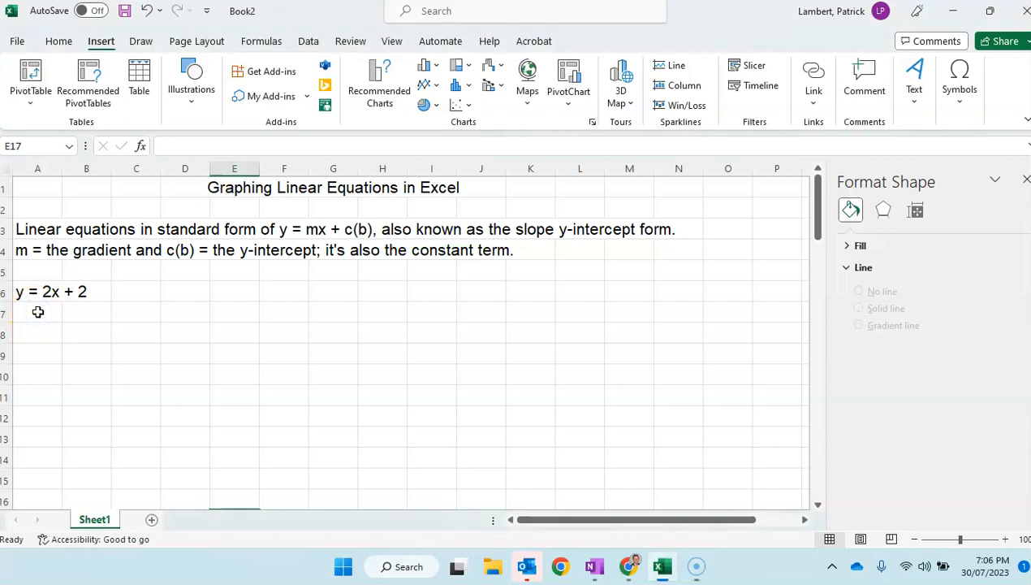
scroll(36, 311, "down", 1)
left_click(42, 292)
type("x")
left_click(95, 290)
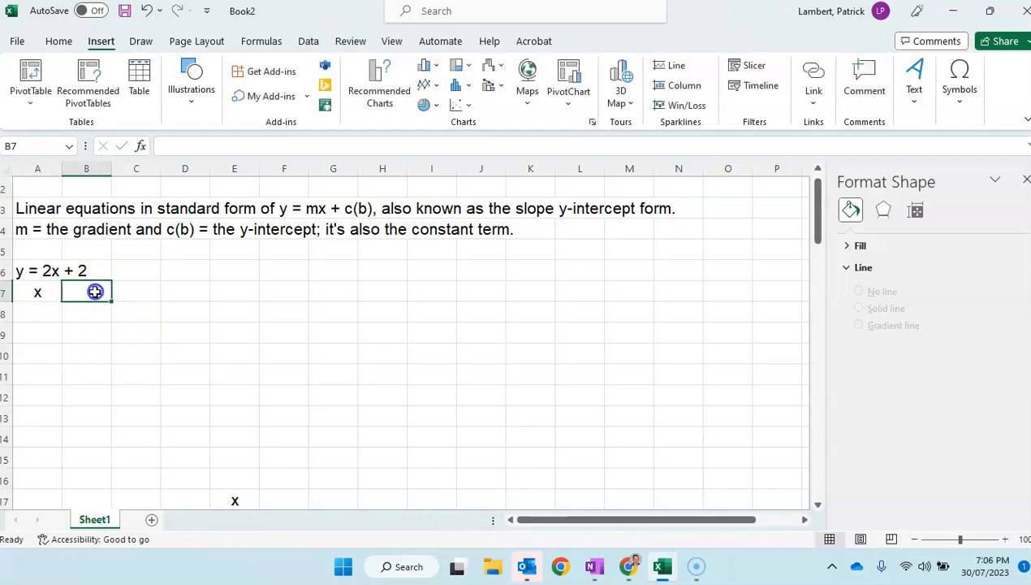
type("y")
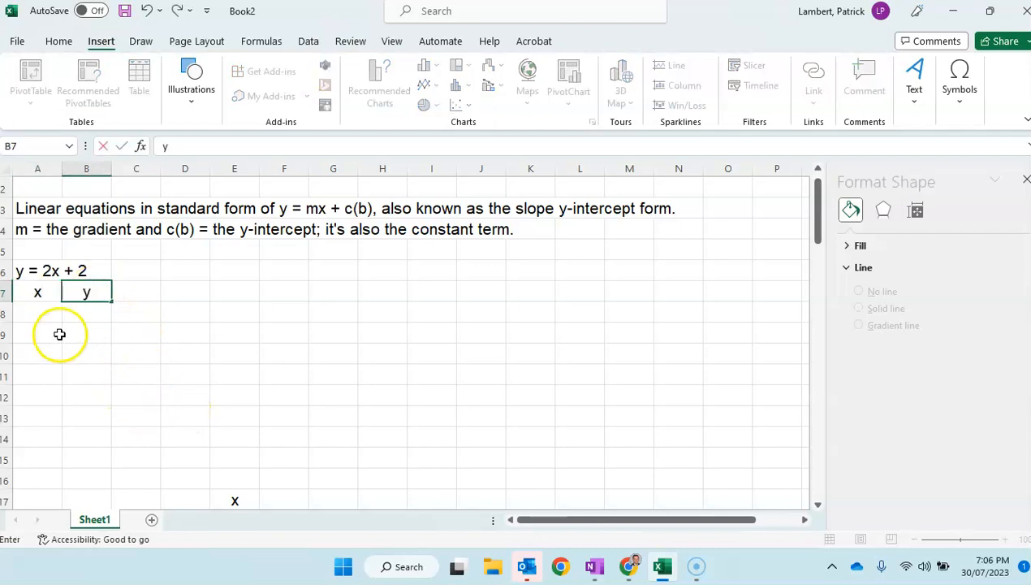
Enter -5 and -4 in A8 and A9, and extend the x series down column A to row 19
left_click(46, 312)
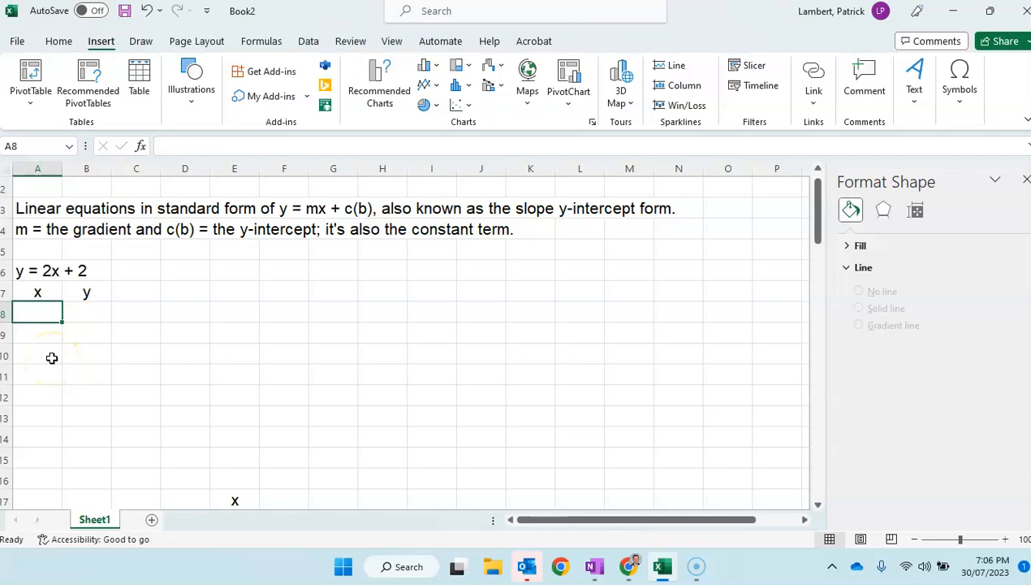
type("-5")
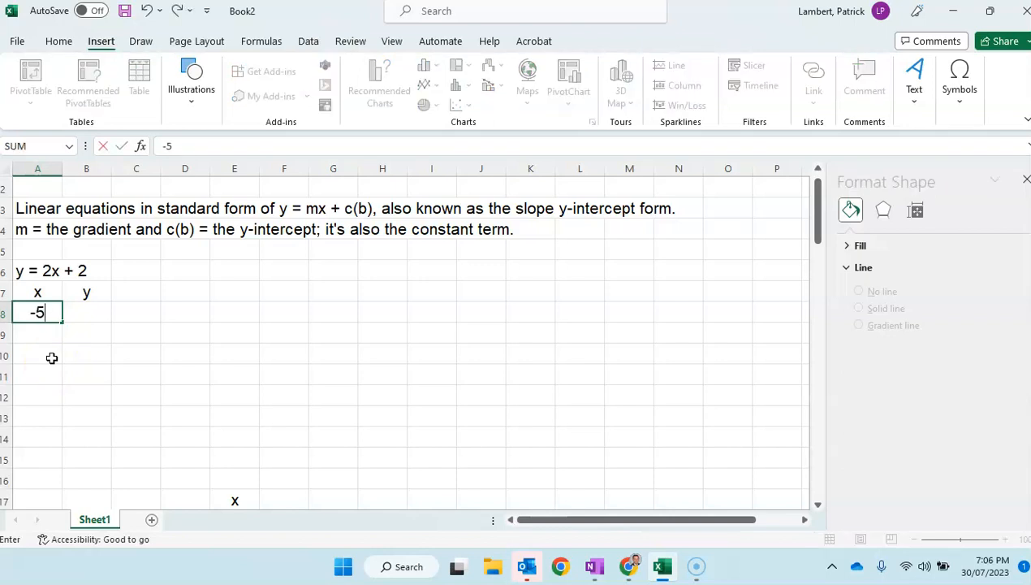
key("Return")
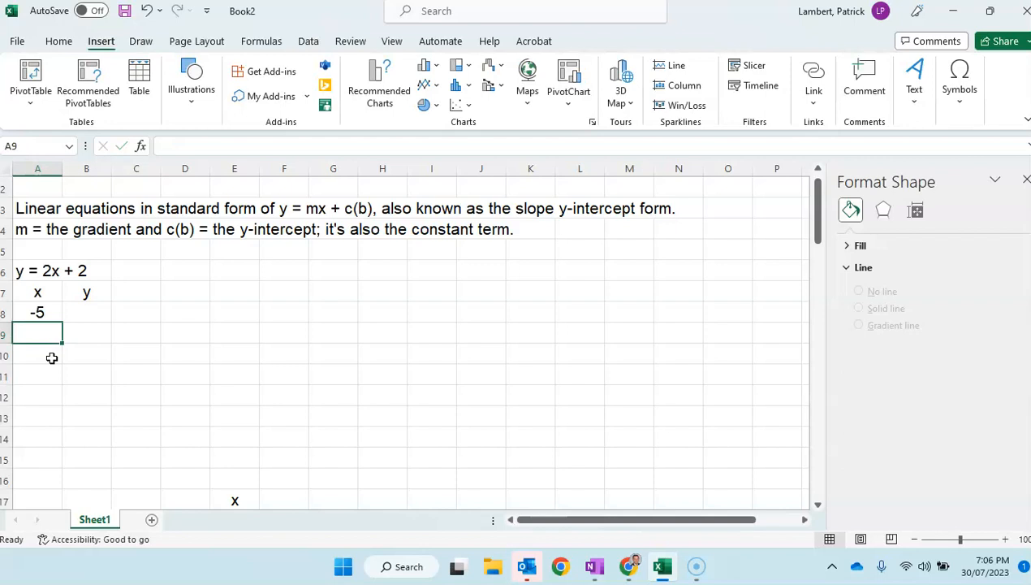
type("-4")
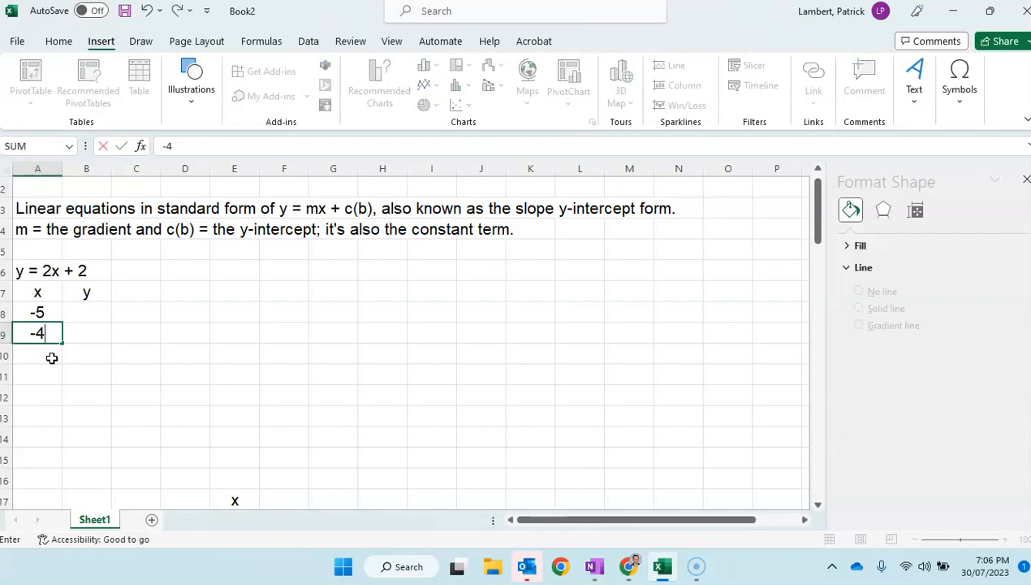
left_click(47, 312)
left_click_drag(49, 312, 61, 445)
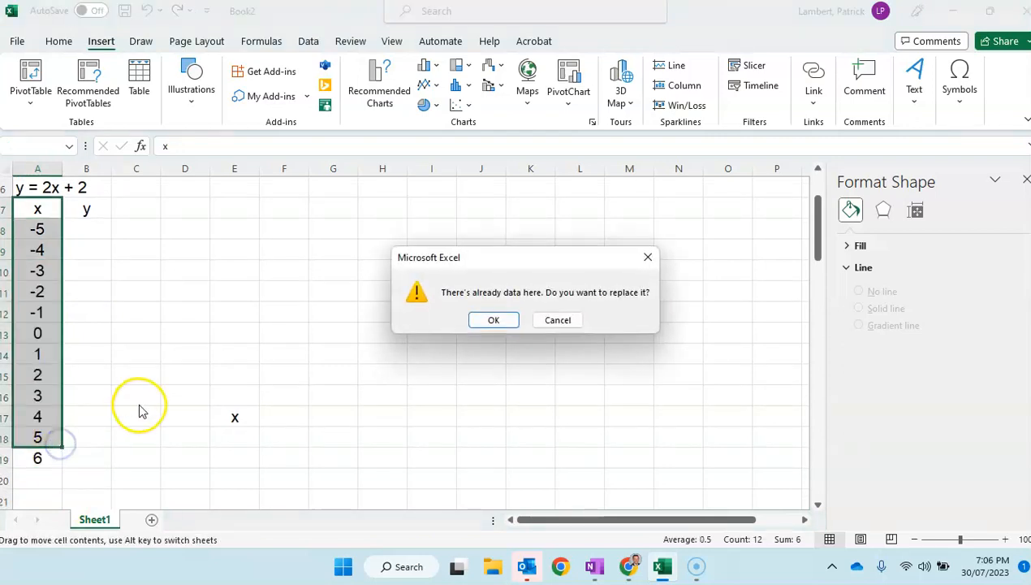
Decline replacing the existing data and clear the extra x value in A19
left_click(558, 320)
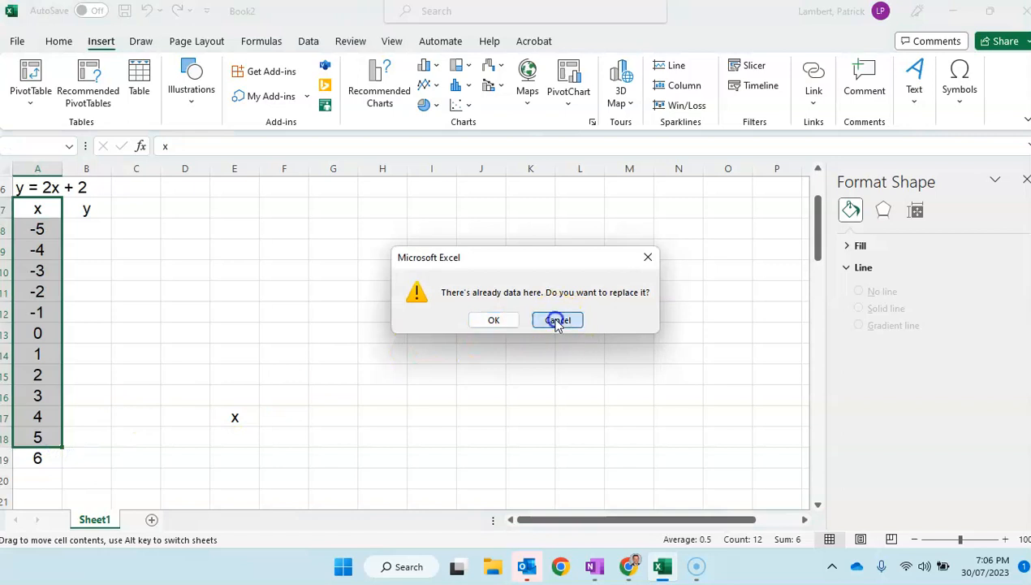
left_click(34, 460)
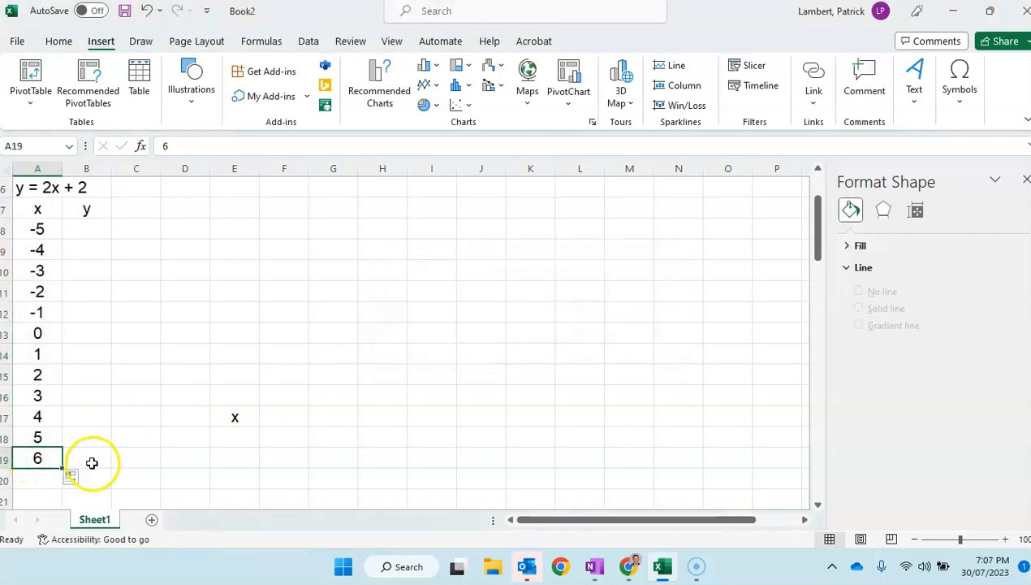
key("BackSpace")
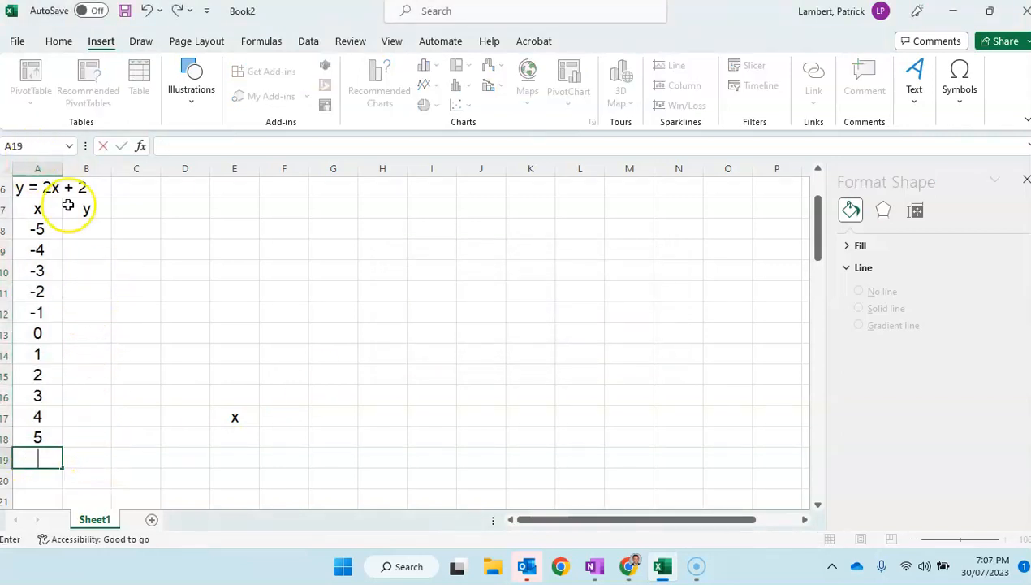
Enter the formula =2*A8+2 in B8 to calculate the first y value
left_click(96, 239)
scroll(98, 234, "up", 2)
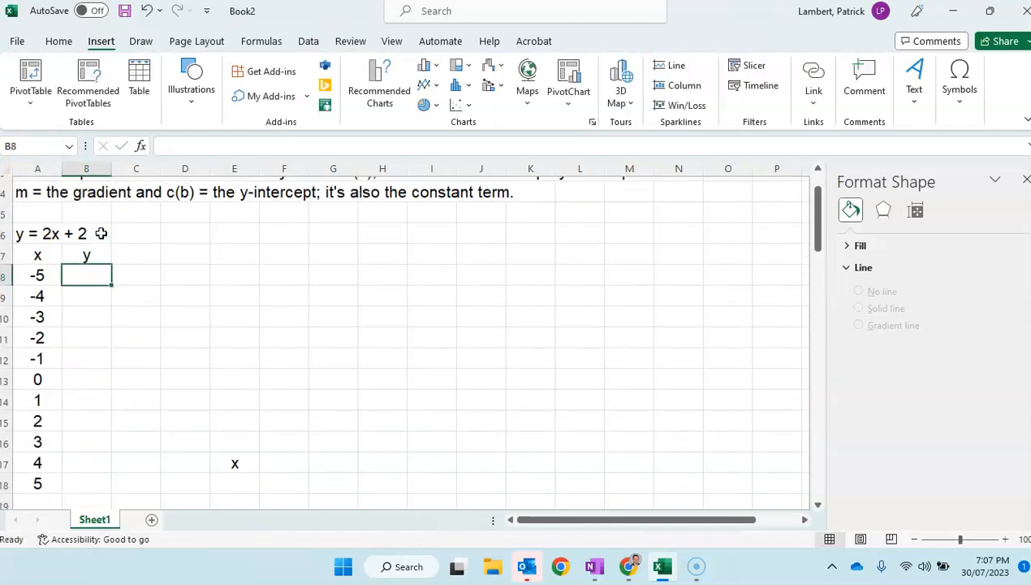
left_click(89, 277)
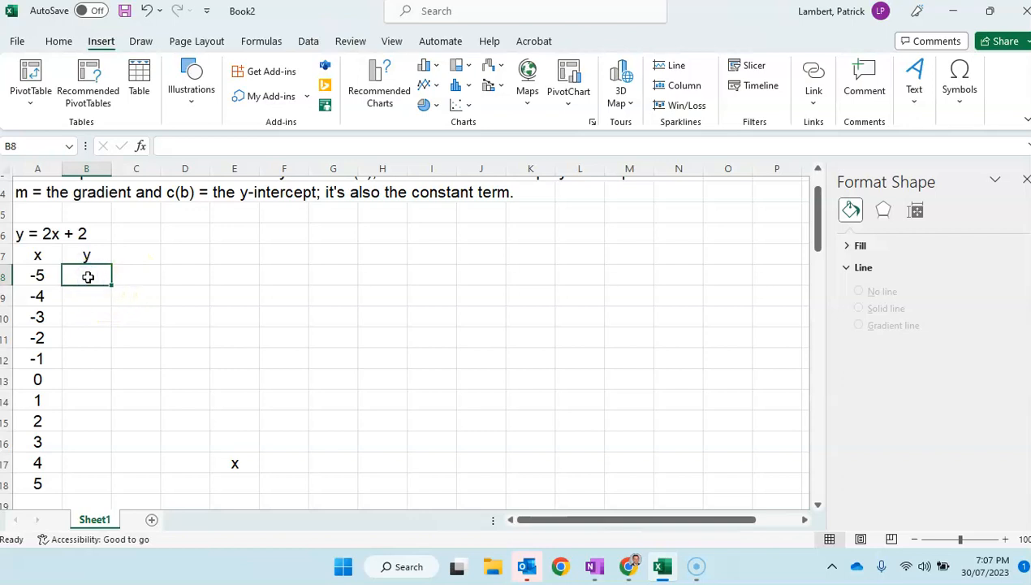
type("=2*")
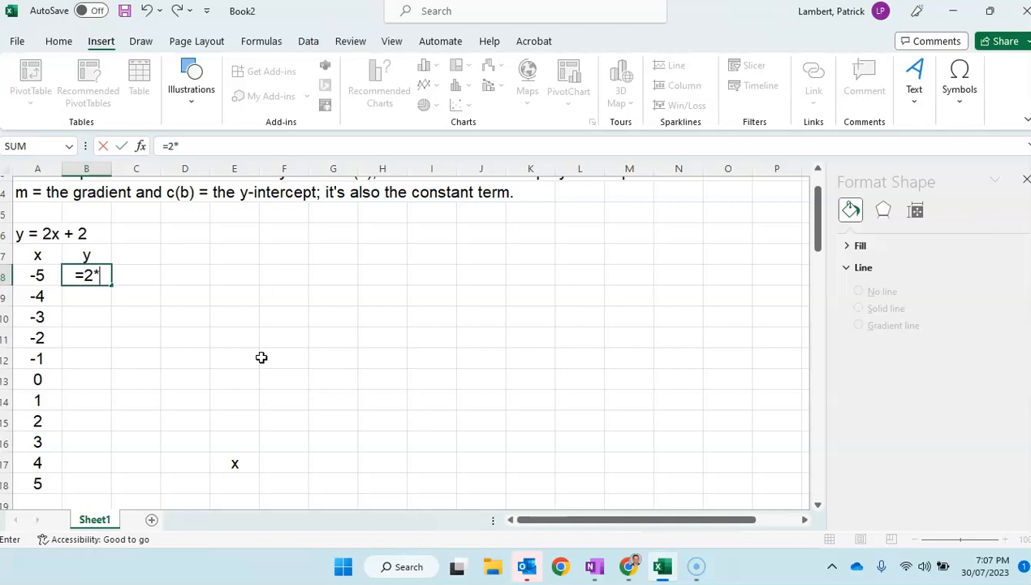
type("a8")
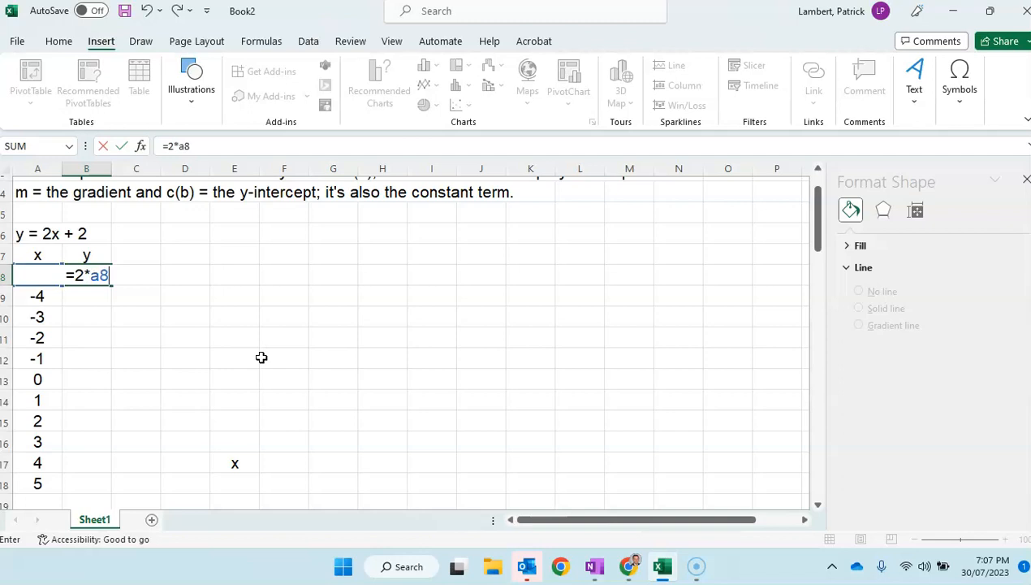
type("+2")
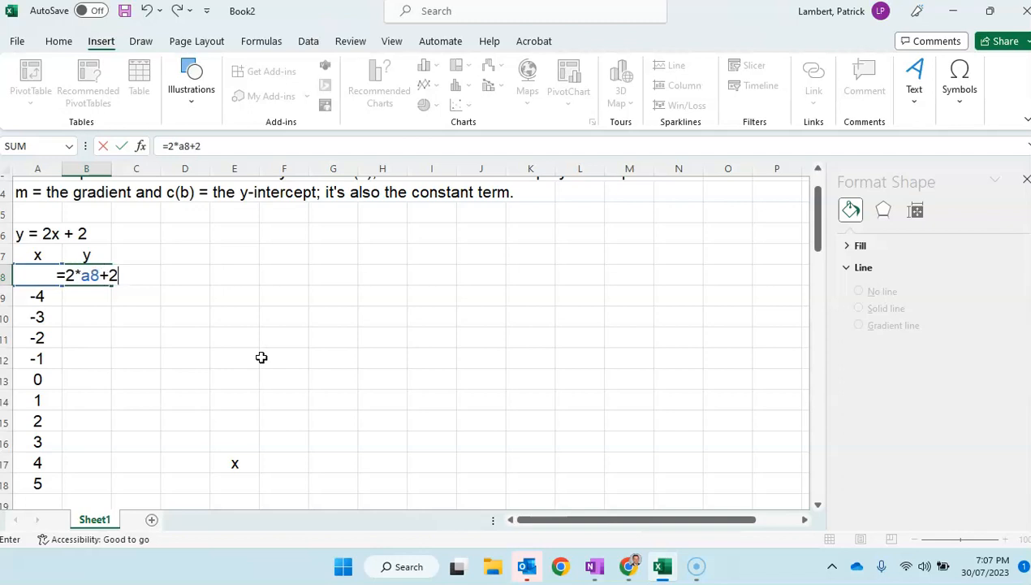
key("Return")
Fill the y formula from B8 down to B18
left_click(100, 277)
left_click_drag(110, 283, 109, 494)
scroll(161, 403, "up", 1)
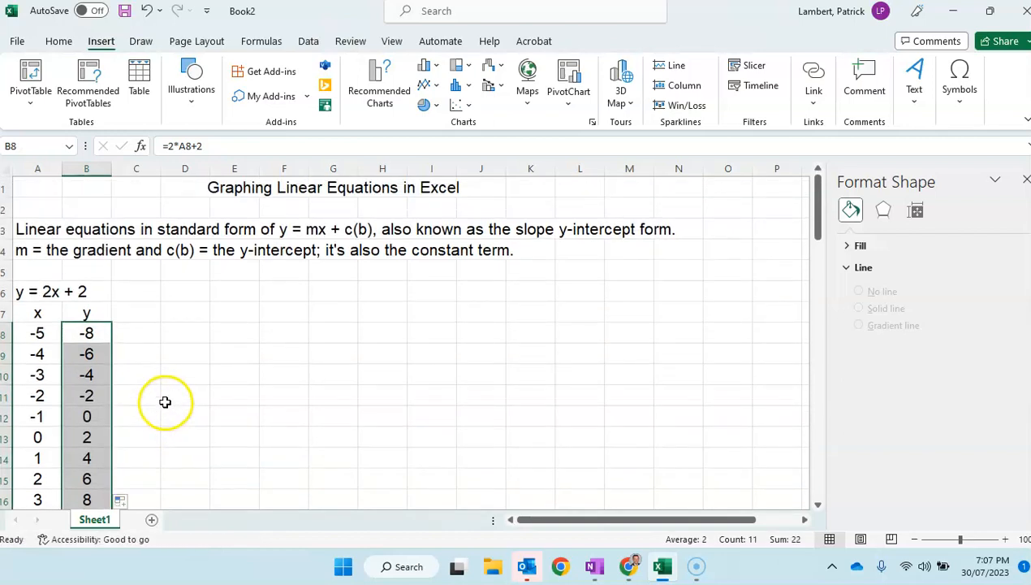
left_click(174, 350)
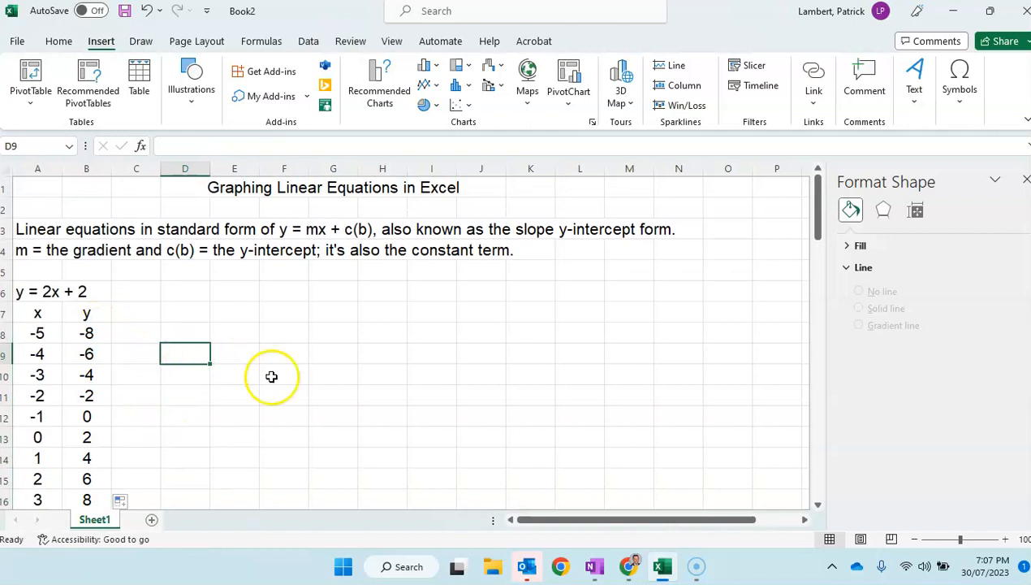
Insert a Scatter with Smooth Lines and Markers chart from the x and y table in A7:B18
scroll(273, 422, "down", 2)
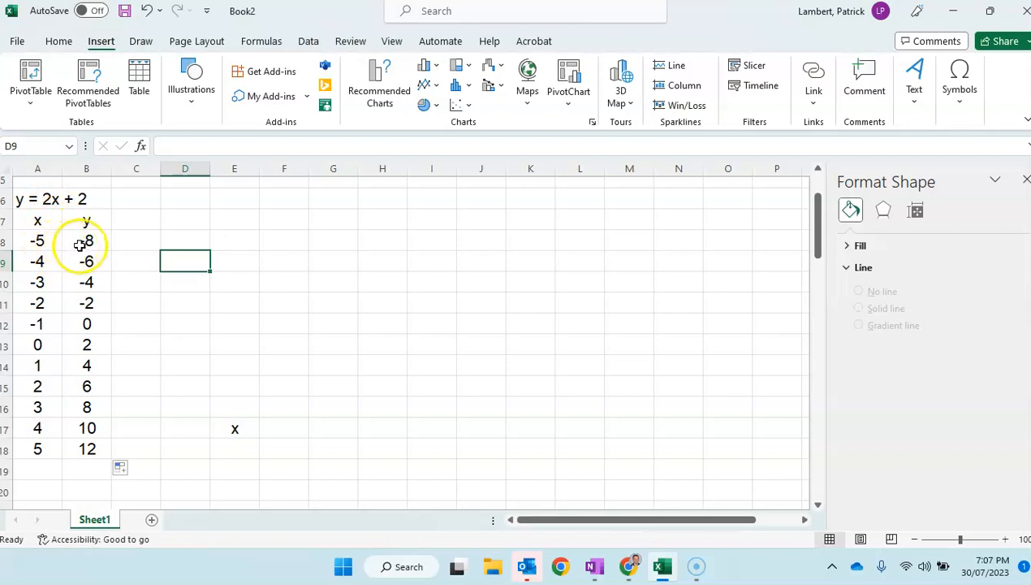
left_click(41, 448)
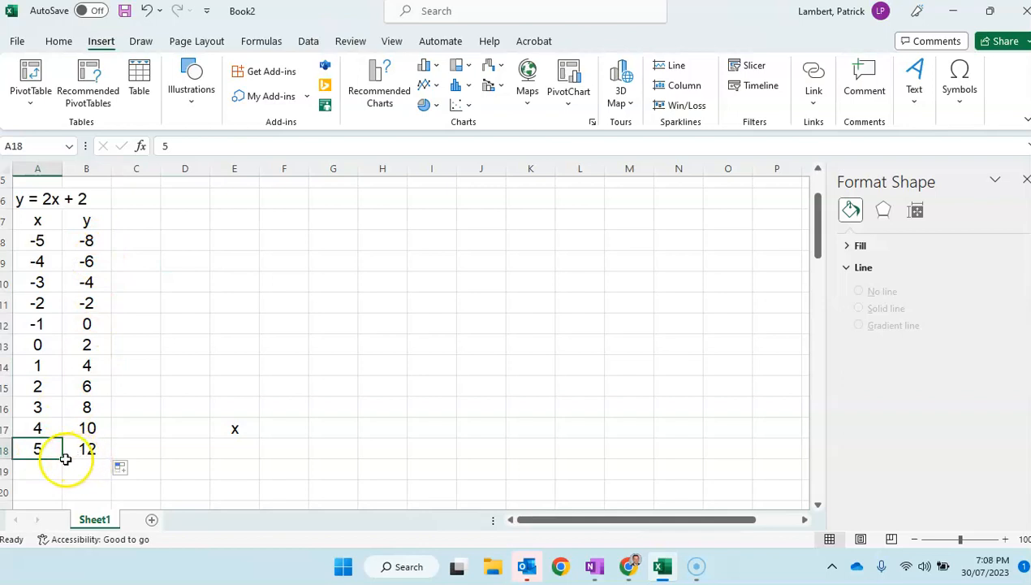
left_click(180, 373)
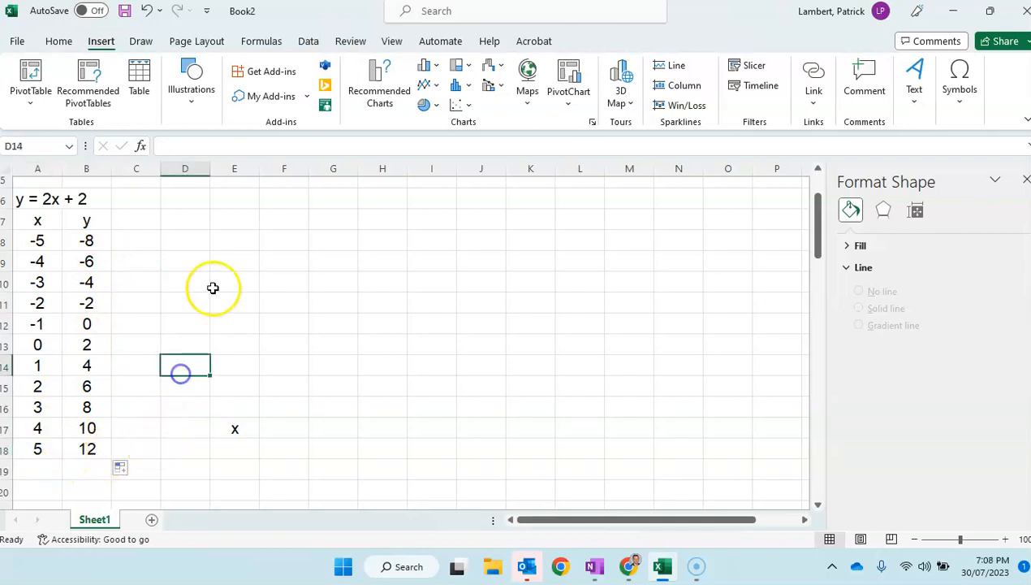
left_click_drag(35, 221, 86, 448)
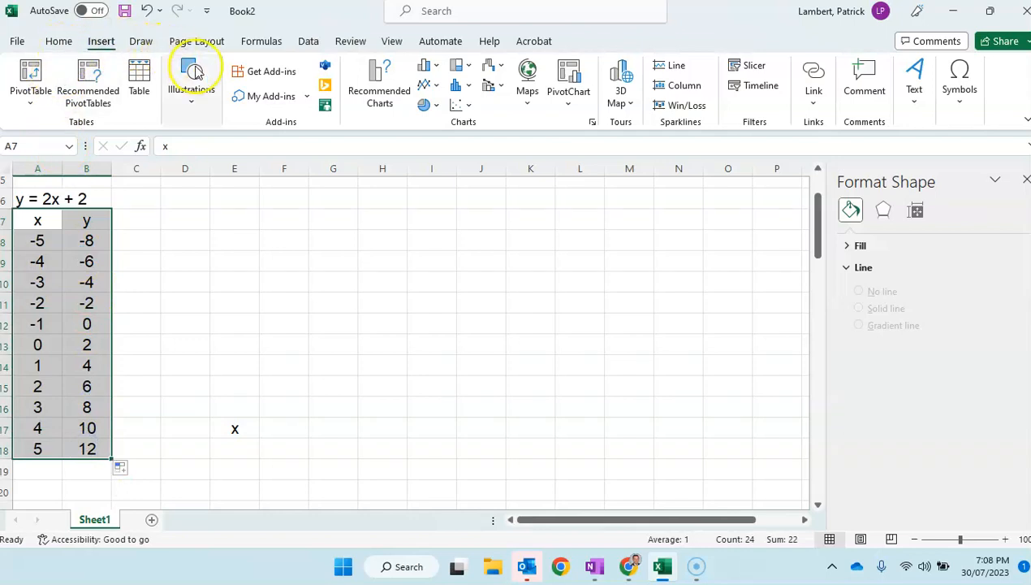
left_click(464, 108)
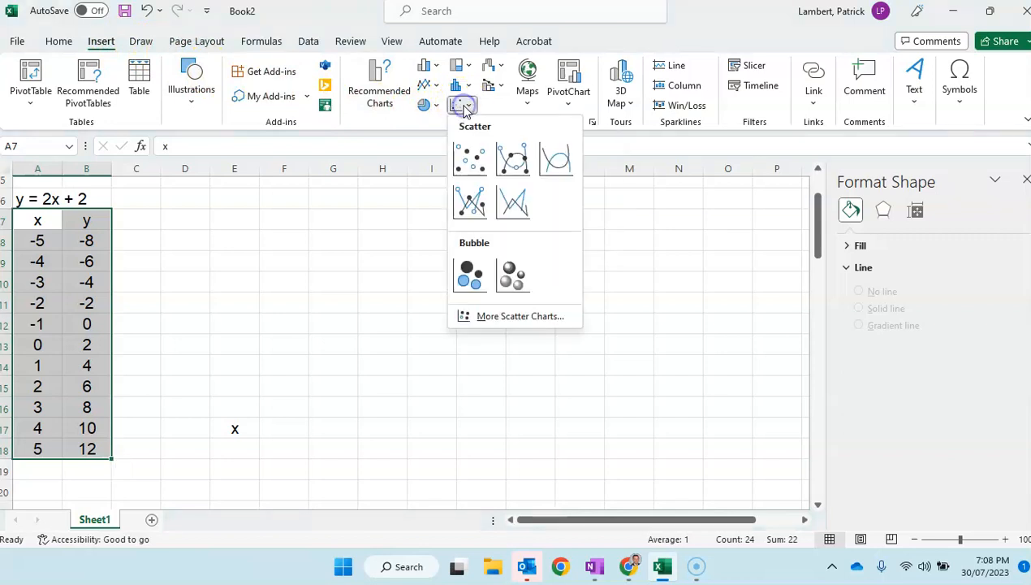
left_click(521, 163)
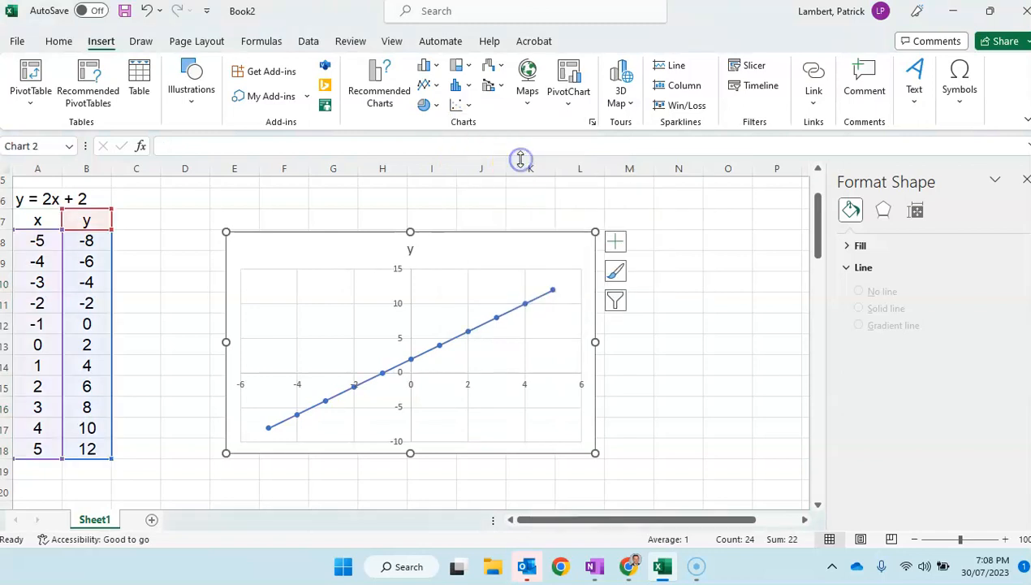
left_click(686, 386)
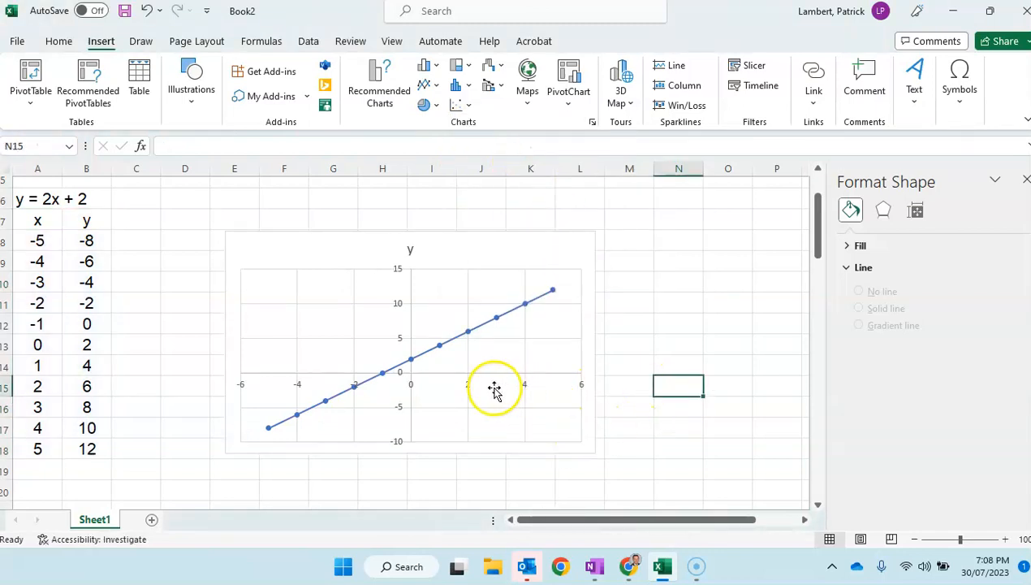
Change the chart title to "y =2x + 2"
mouse_move(412, 365)
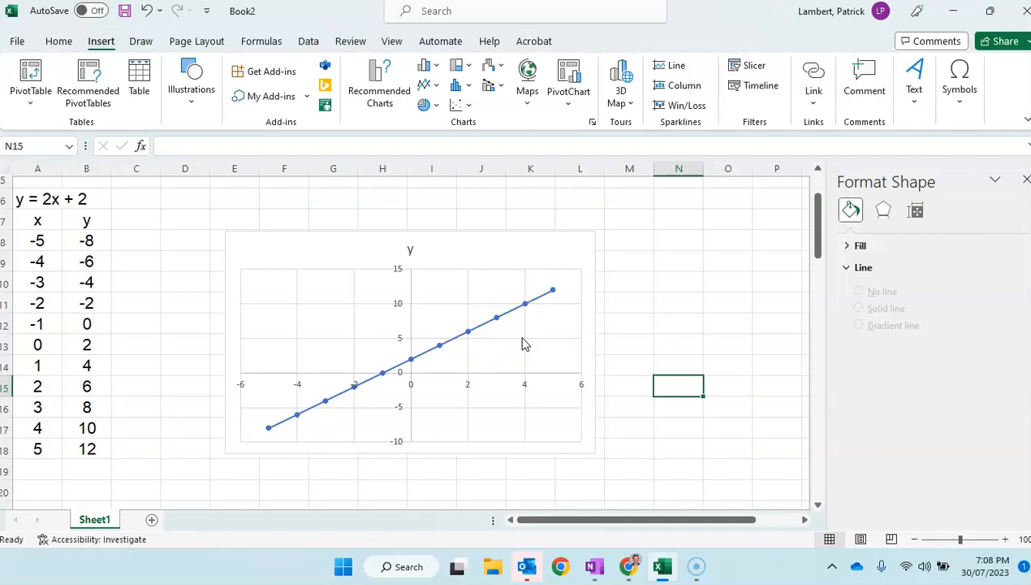
left_click(583, 251)
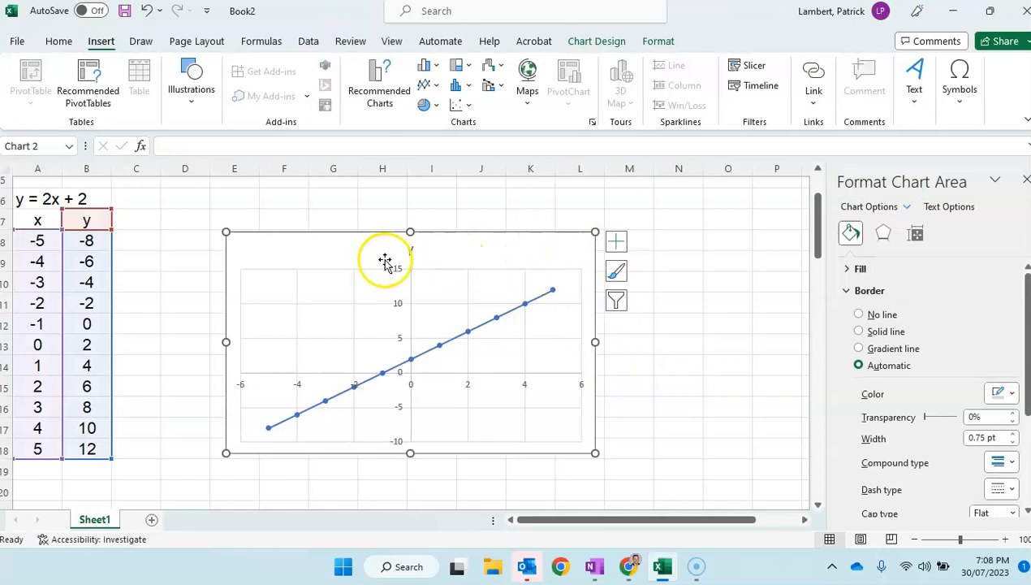
left_click(411, 250)
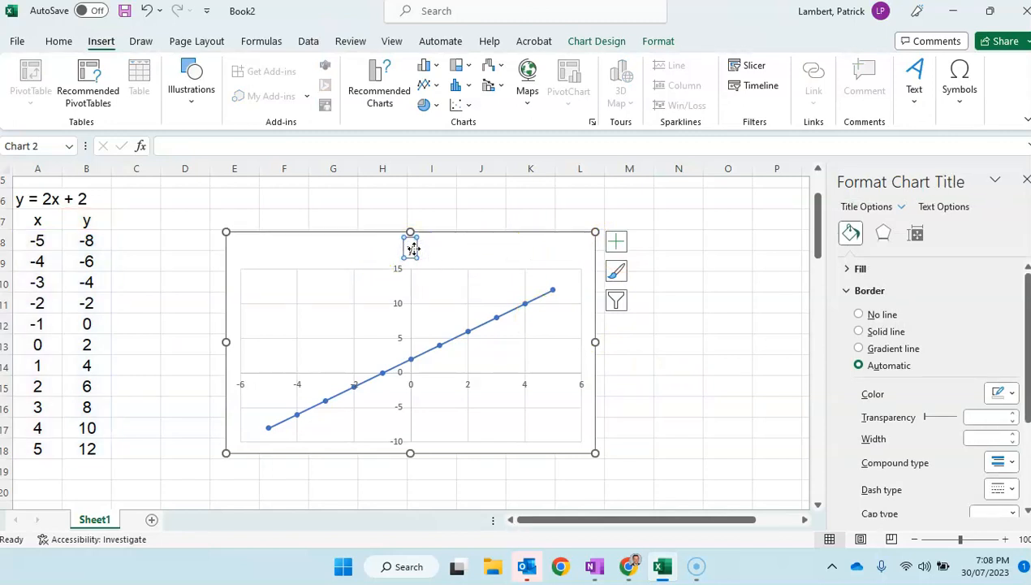
left_click(411, 249)
type("y")
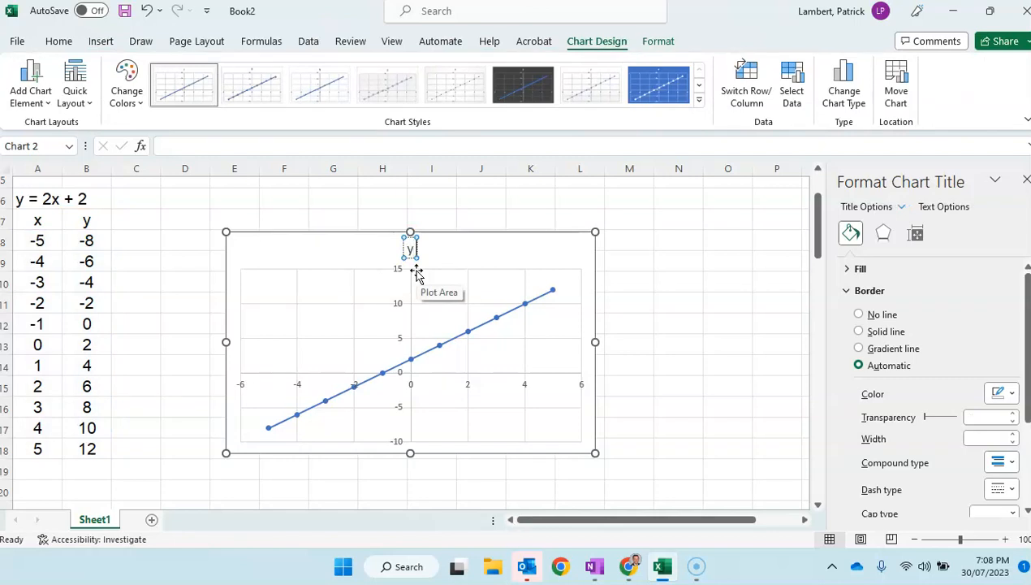
type(" =2x")
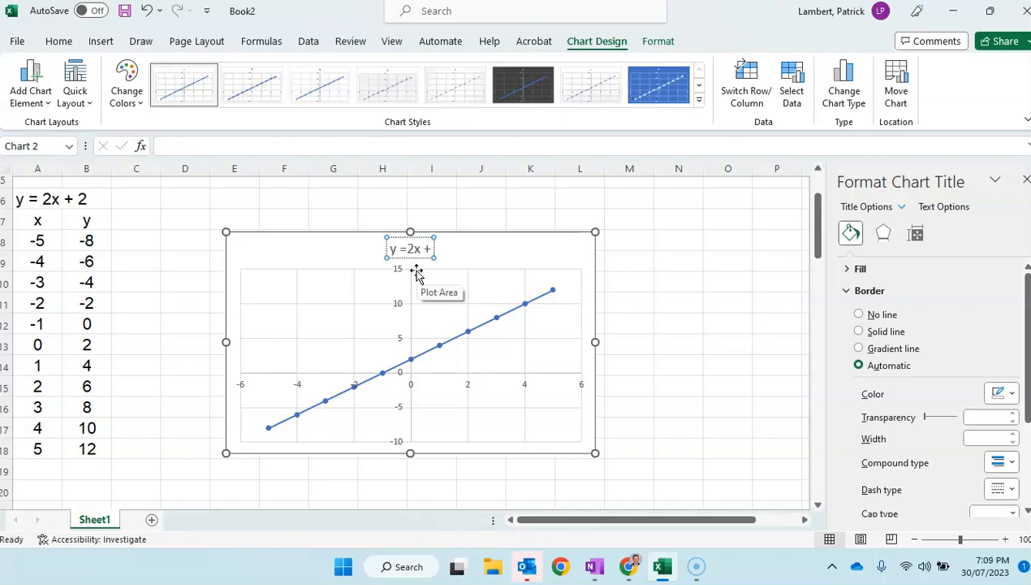
type(" + 2")
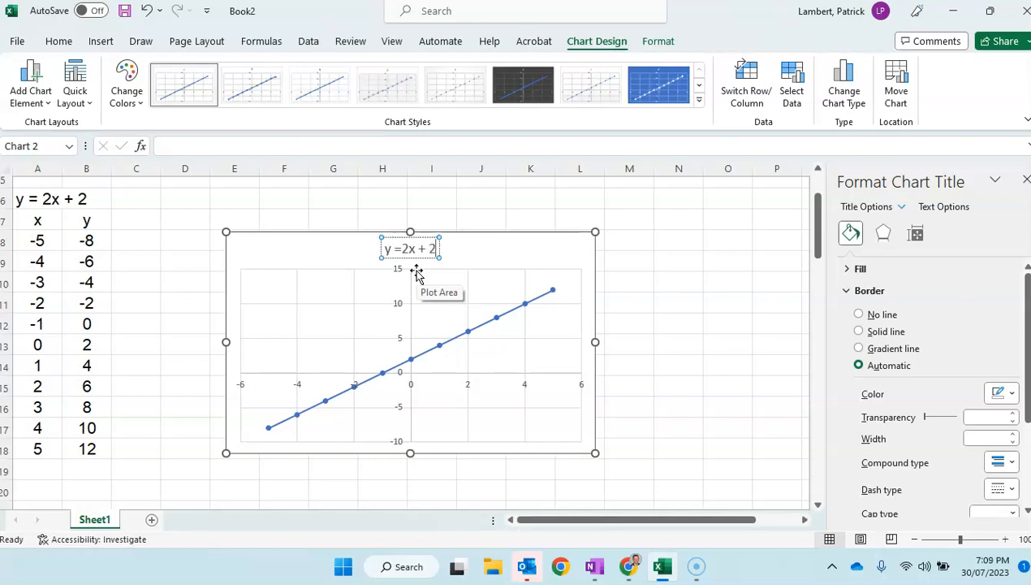
left_click(507, 249)
Add data labels to the points of the y = 2x + 2 chart
scroll(649, 374, "down", 1)
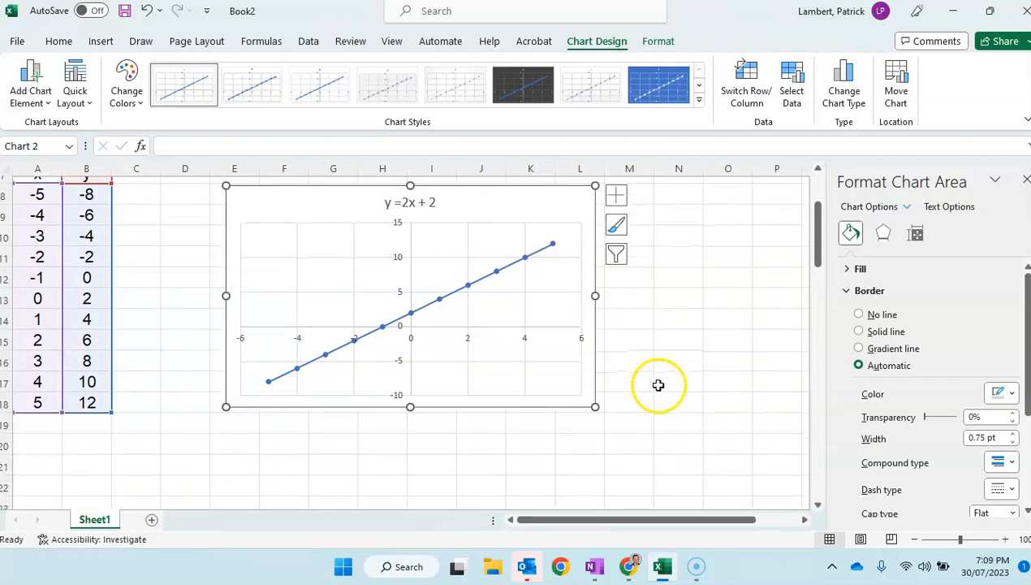
scroll(656, 348, "up", 2)
left_click(617, 293)
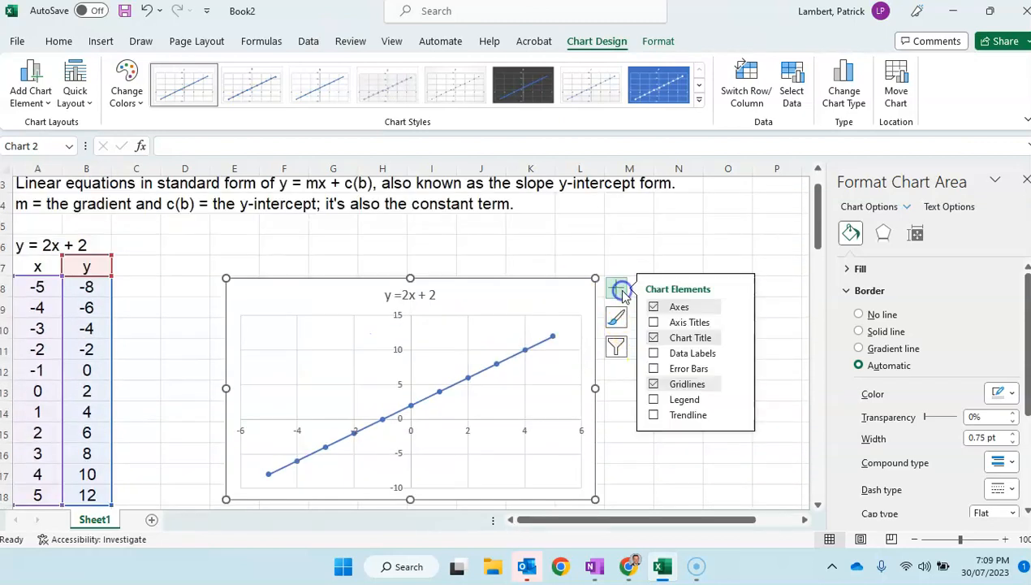
left_click(689, 322)
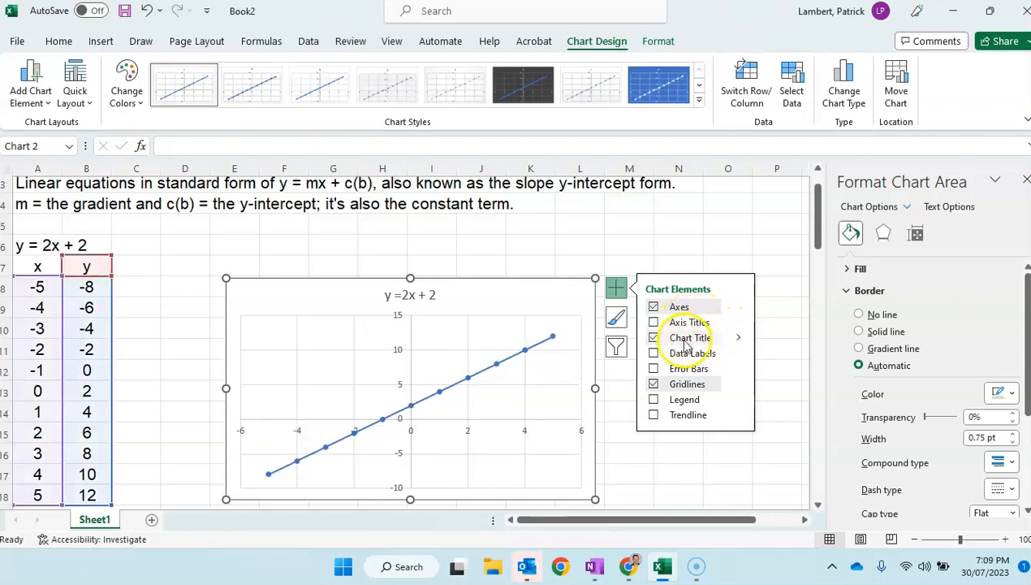
left_click(737, 353)
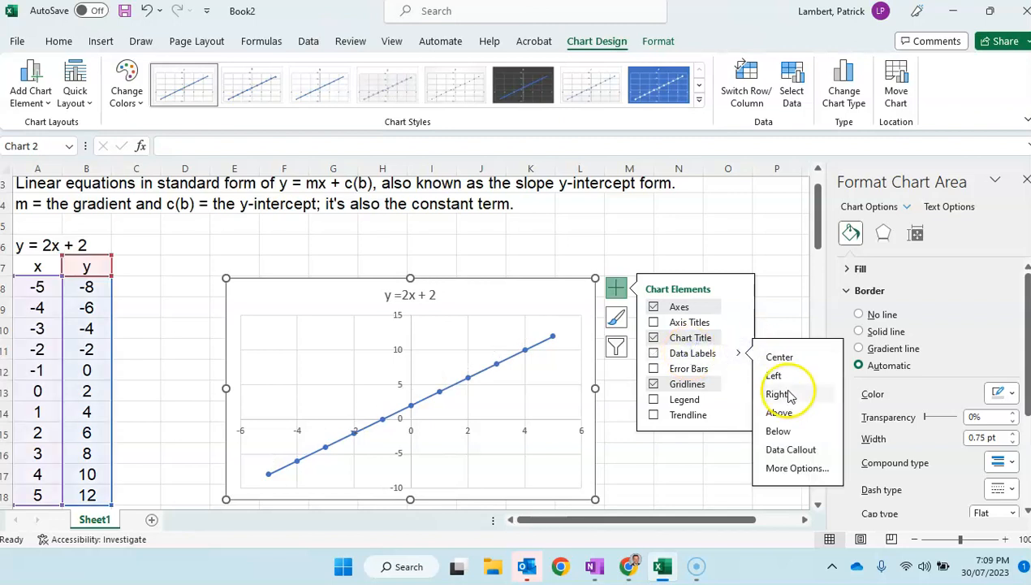
left_click(696, 353)
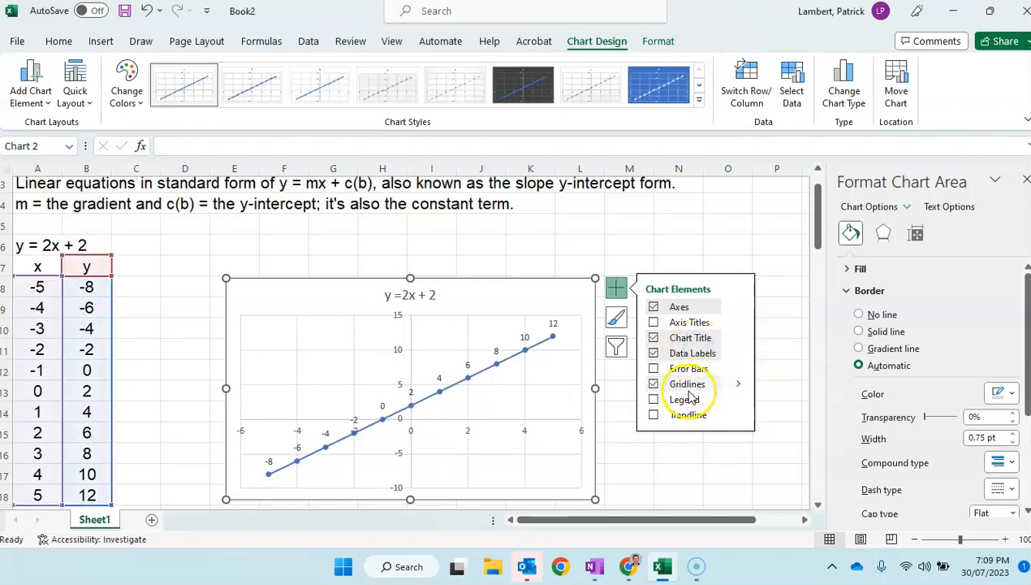
Add a legend to the right of the y = 2x + 2 chart's plot area
left_click(737, 398)
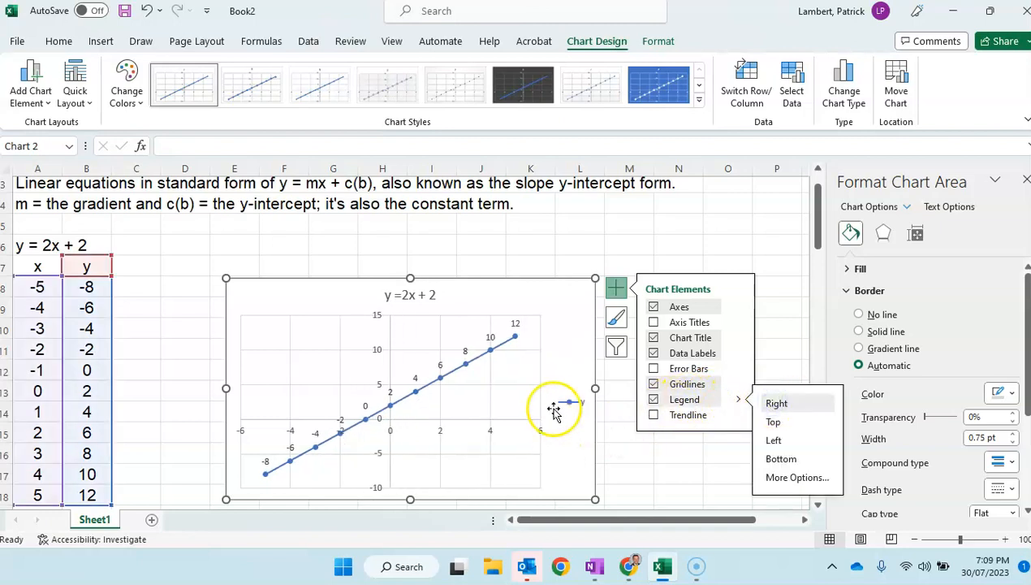
left_click(573, 403)
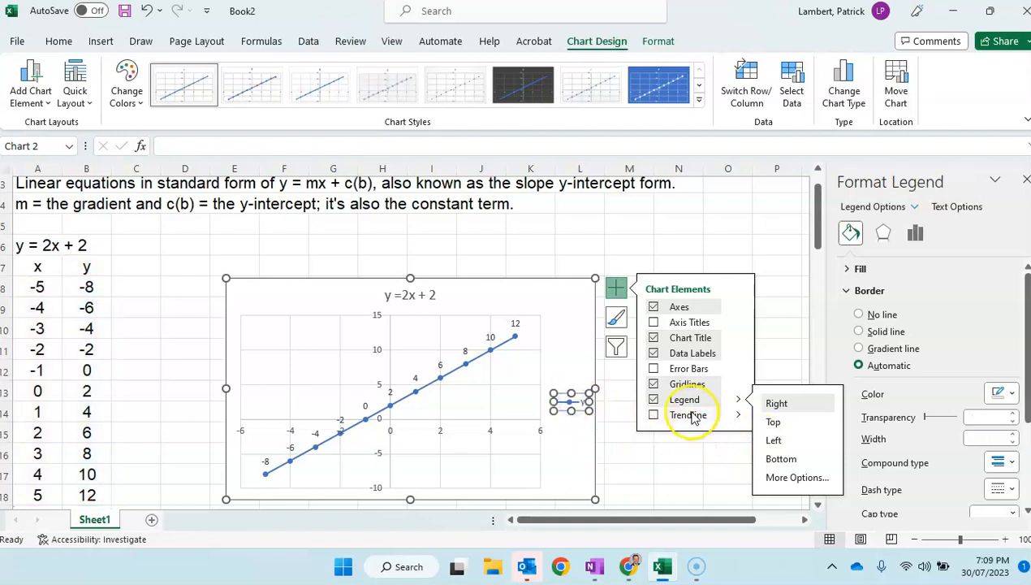
left_click(633, 242)
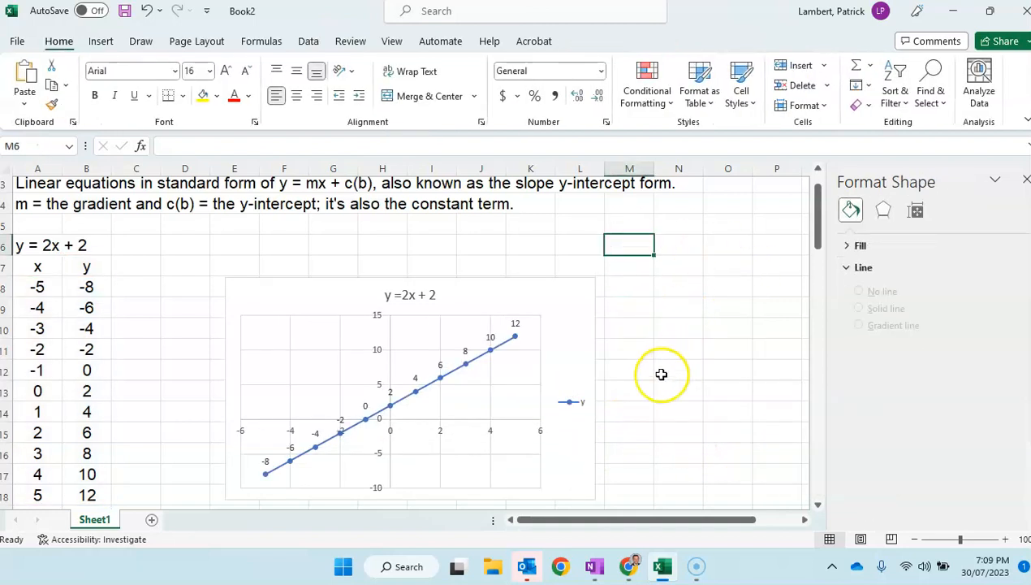
Enter the equation heading "y = 4x +2" in C6 and the column label "y" in C7
scroll(661, 373, "down", 3)
scroll(662, 374, "up", 2)
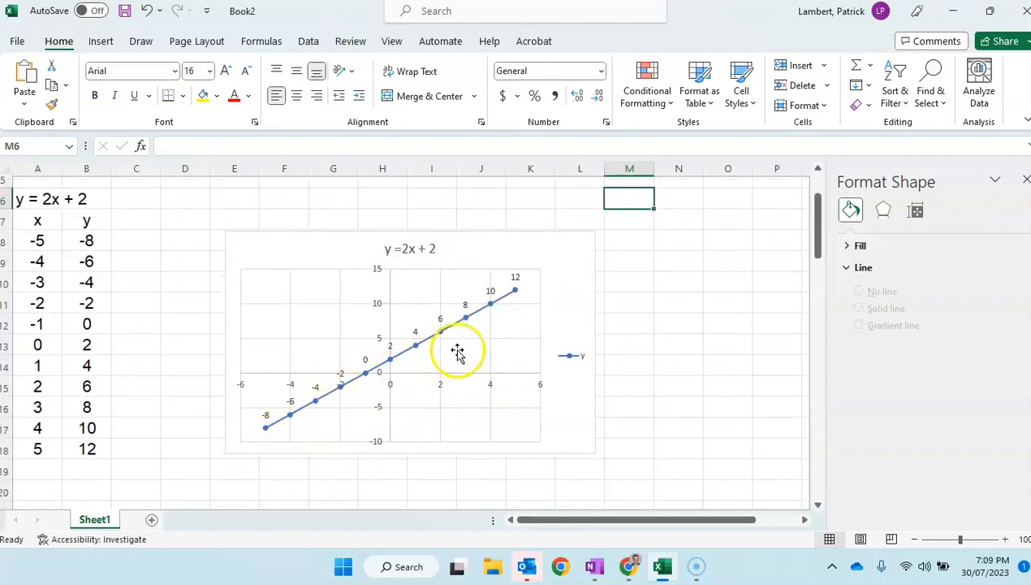
scroll(218, 355, "up", 1)
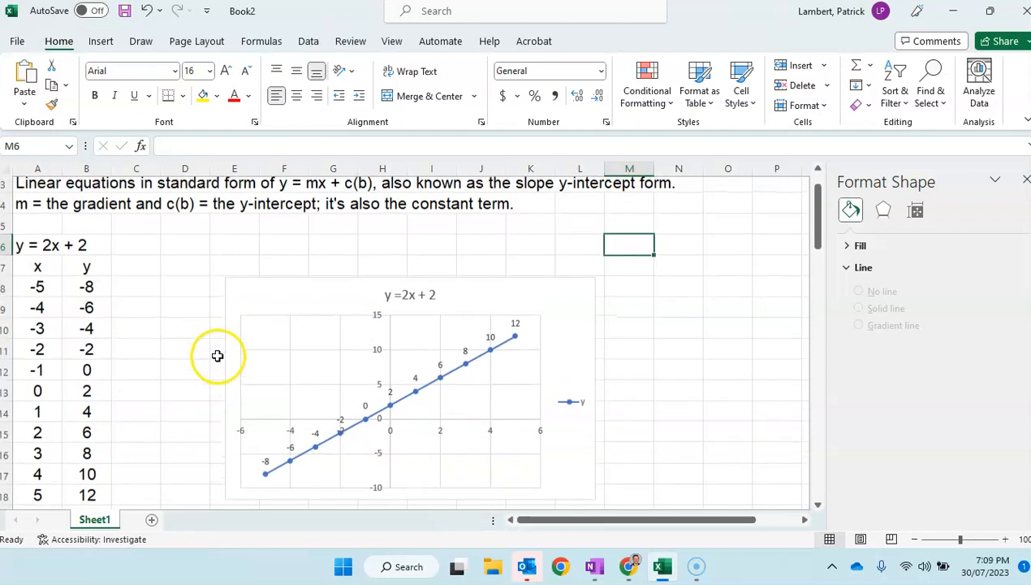
scroll(220, 349, "up", 1)
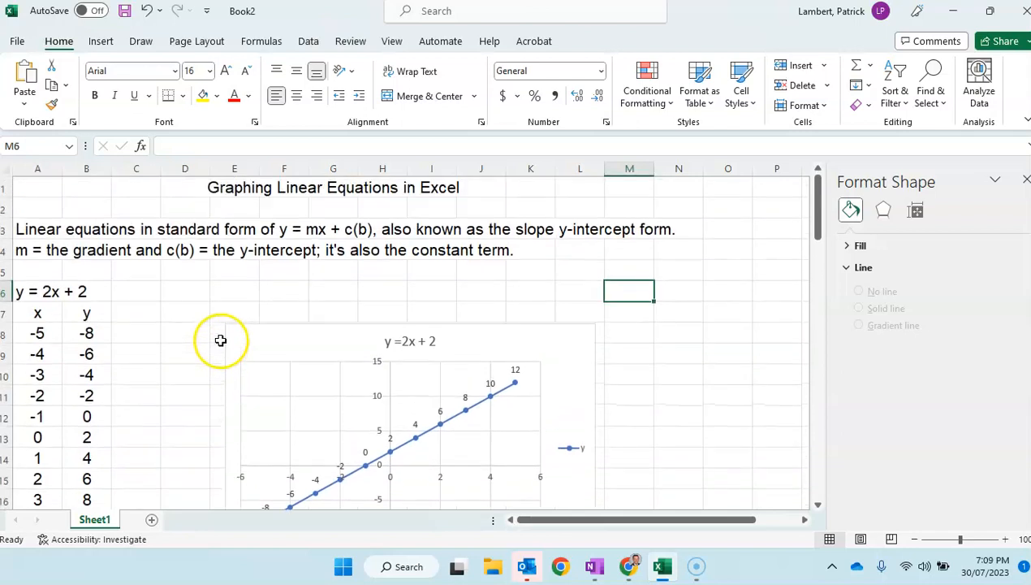
left_click(143, 293)
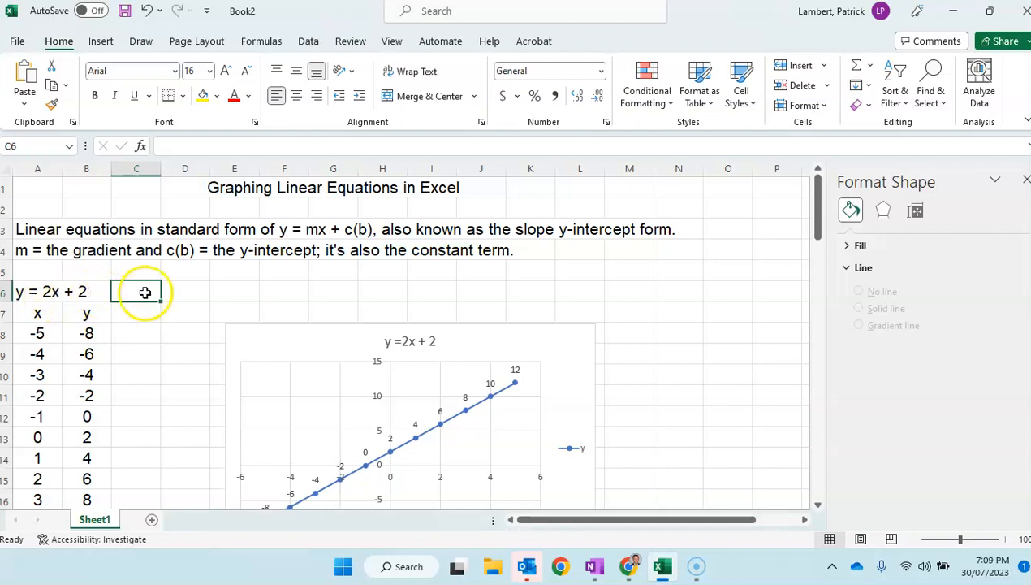
type("y = 4x +2")
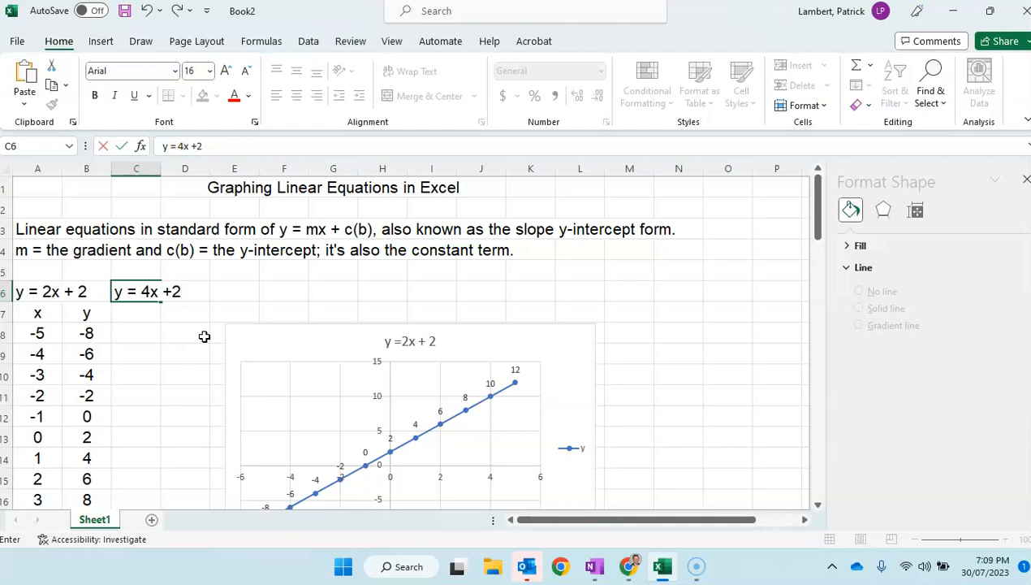
key("Return")
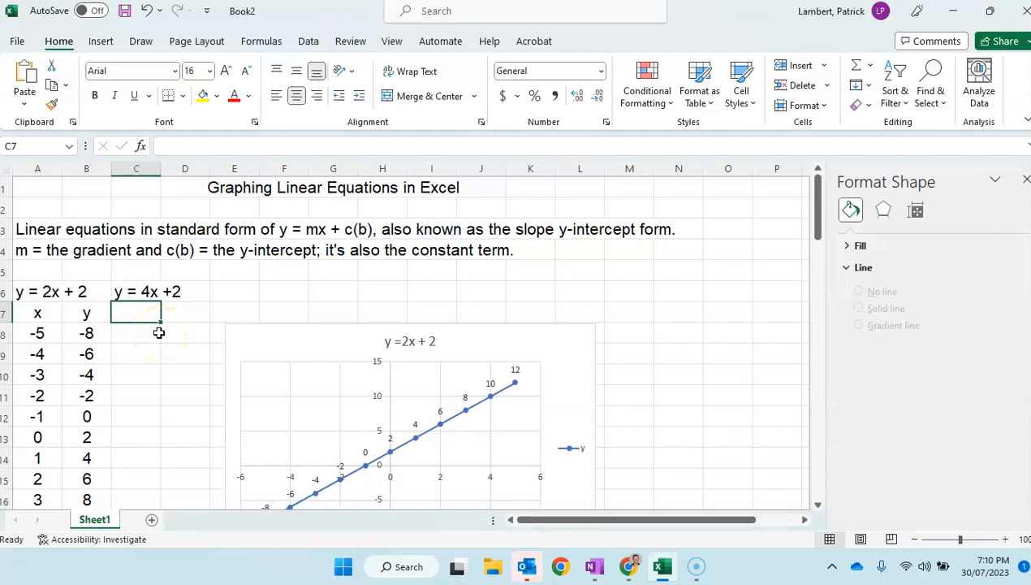
type("y")
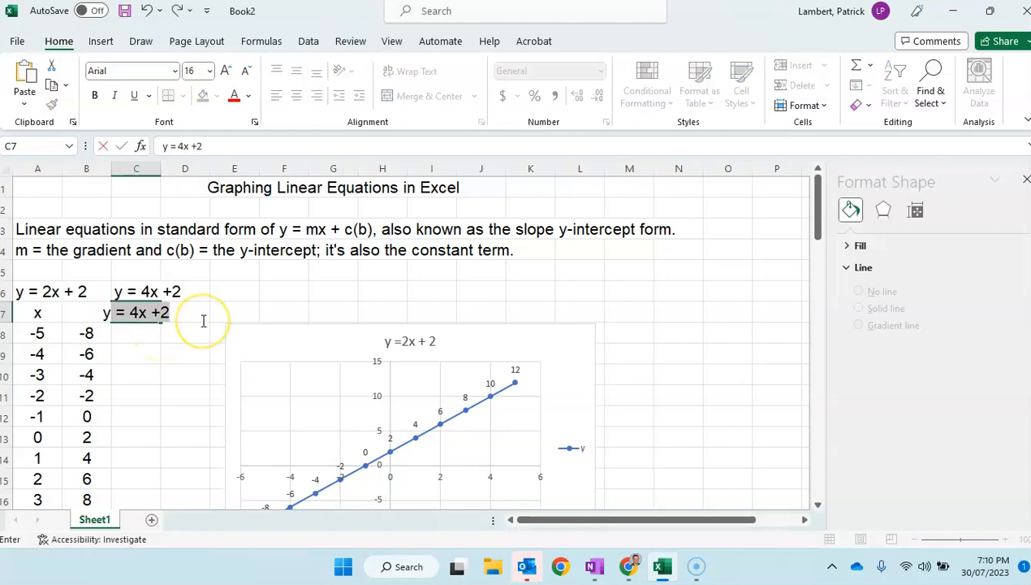
key("BackSpace")
left_click(180, 356)
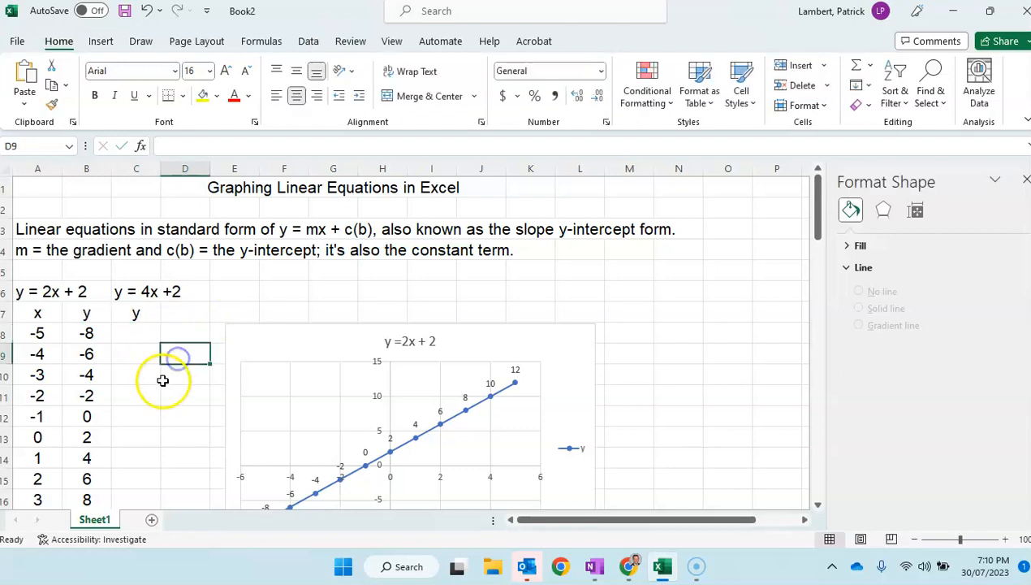
Enter the formula =4*A8+2 in C8 to calculate the first y value of the second equation
left_click(146, 333)
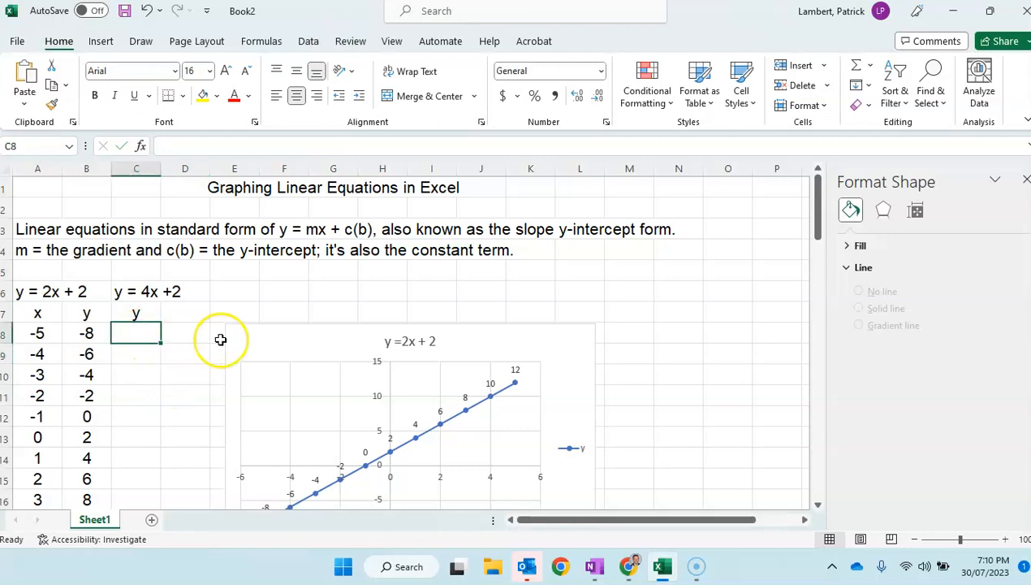
type("=")
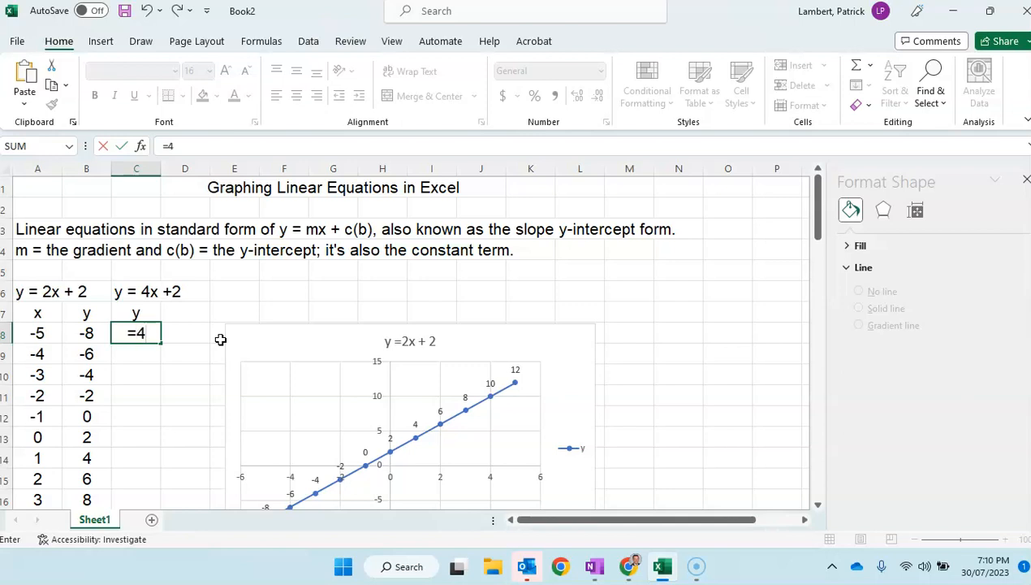
type("4*a8")
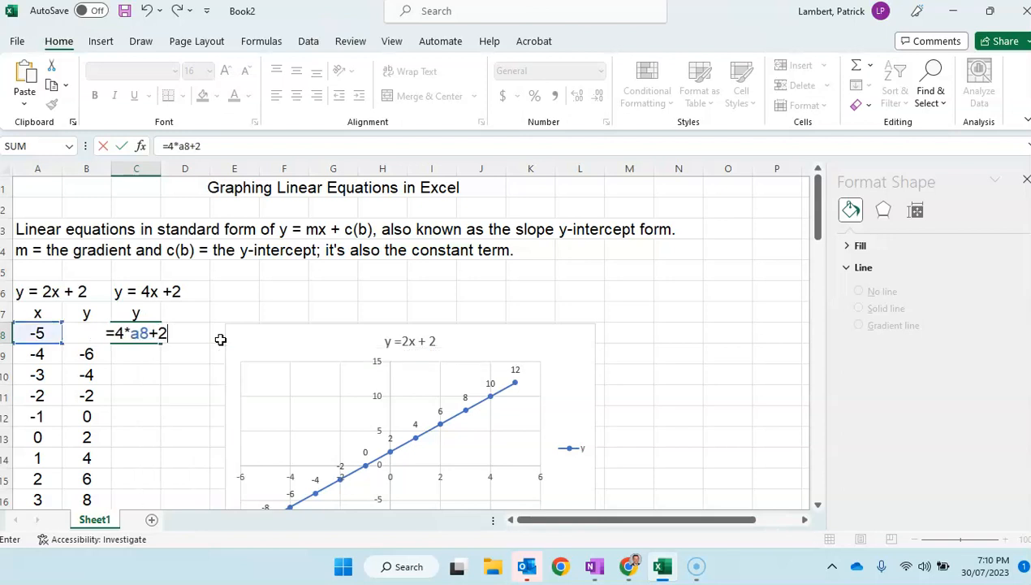
type("+2")
key("Return")
Fill the second equation's y formula from C8 down to C18
left_click(142, 333)
left_click_drag(160, 343, 154, 490)
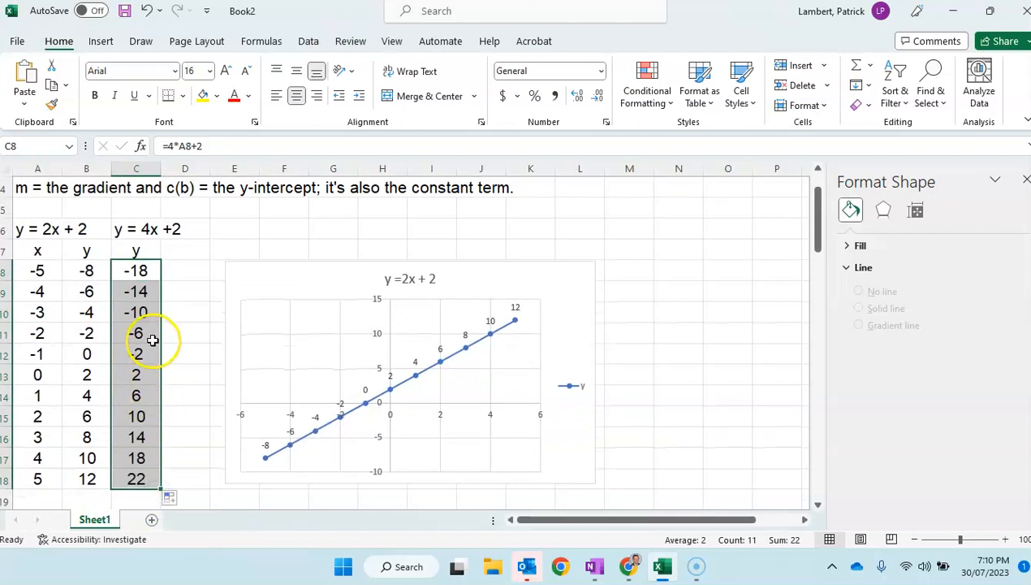
left_click(197, 291)
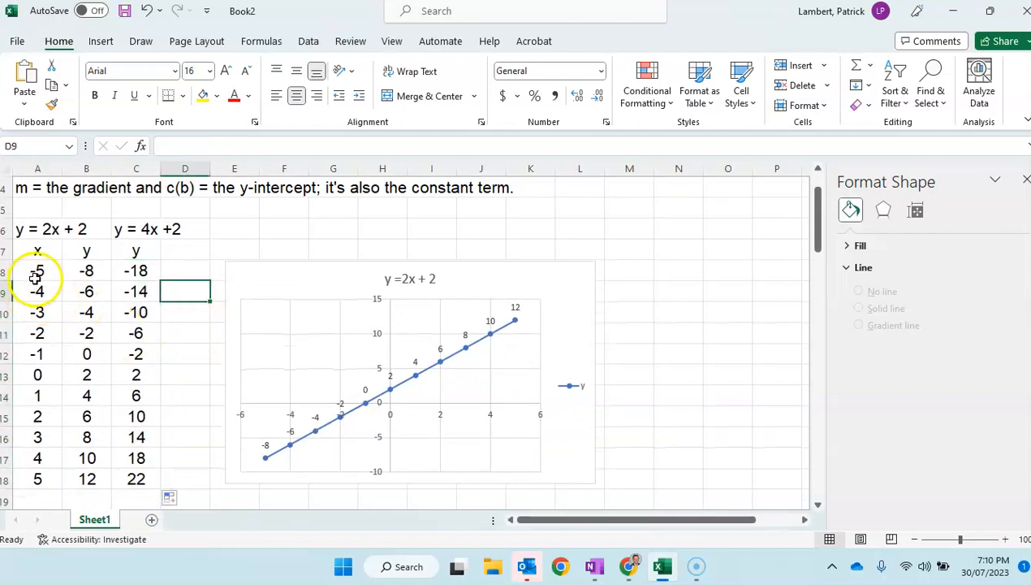
Insert a Scatter with Smooth Lines and Markers chart from the x and both y columns in A7:C18
left_click_drag(32, 253, 136, 479)
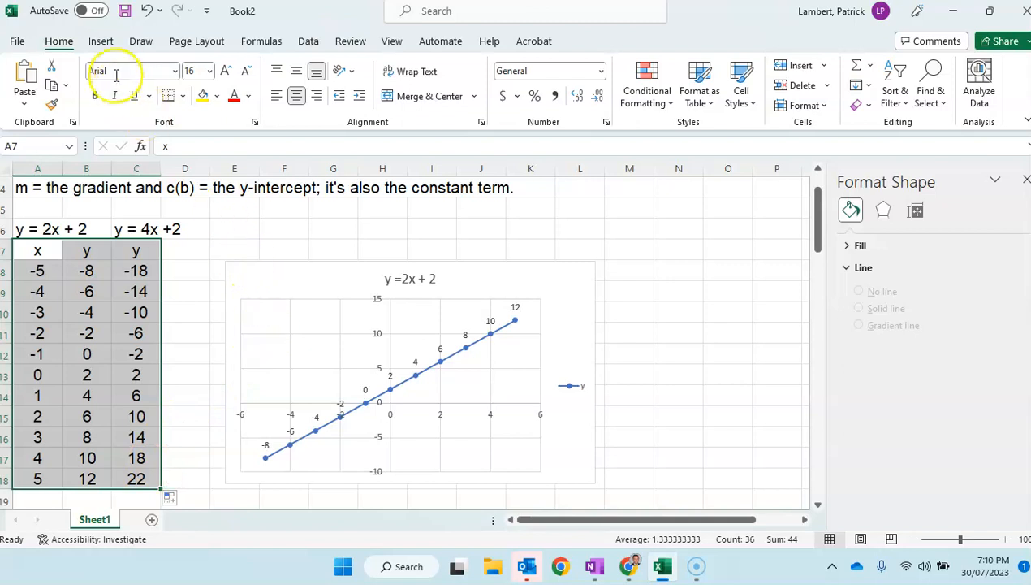
left_click(103, 42)
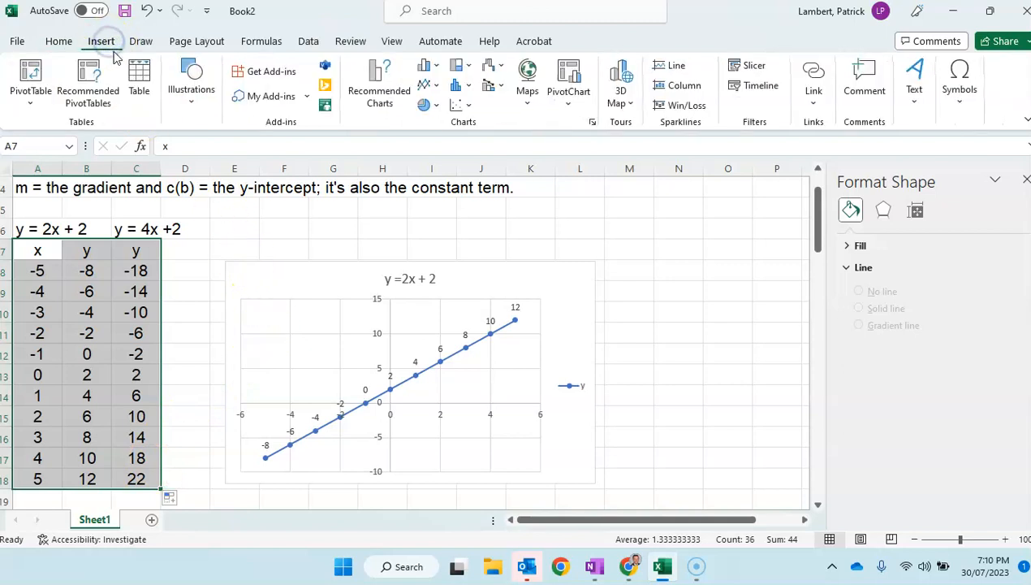
left_click(460, 107)
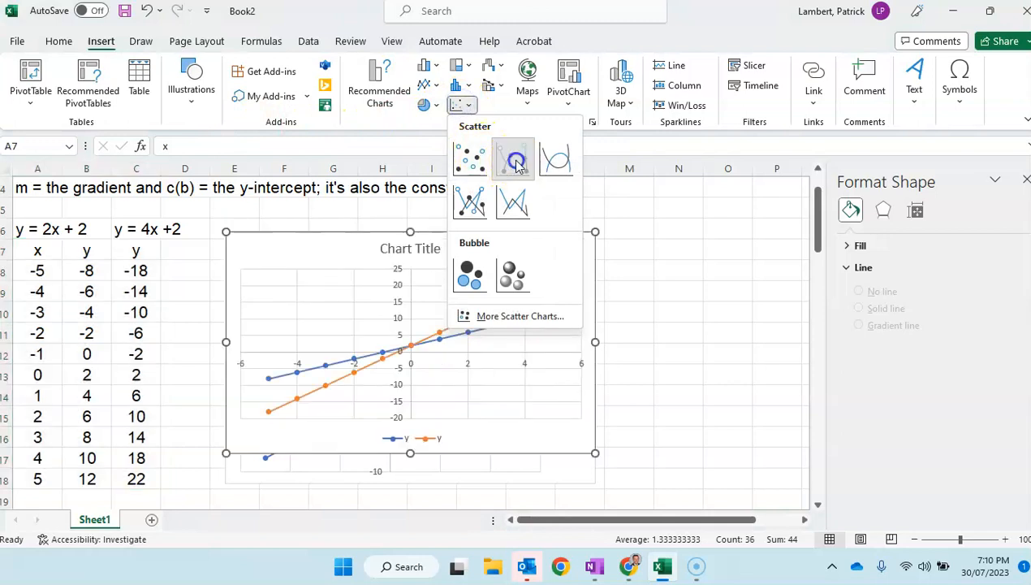
left_click(516, 163)
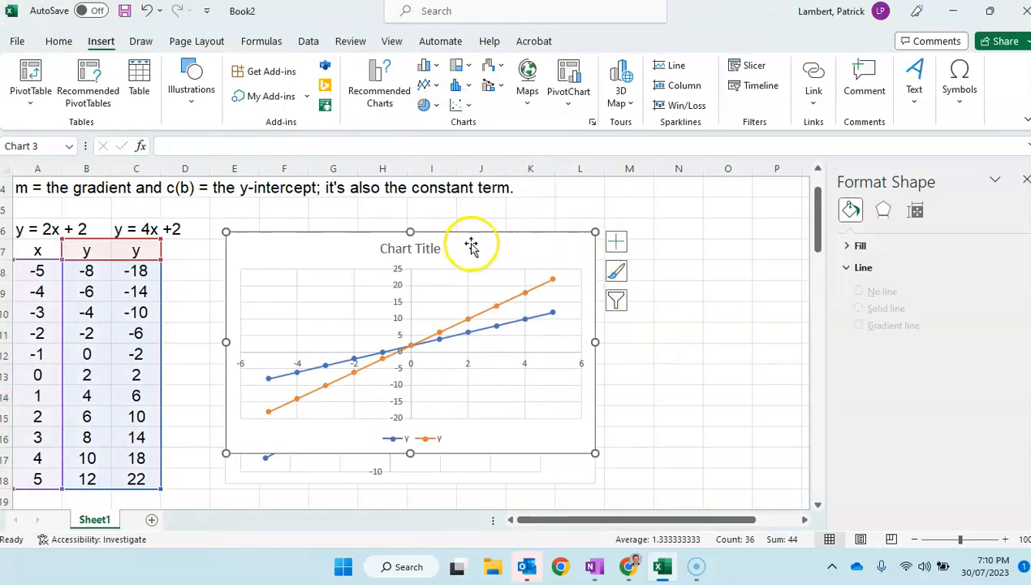
Move the new two-line chart directly below the y = 2x + 2 chart
left_click_drag(485, 246, 491, 454)
scroll(707, 371, "down", 3)
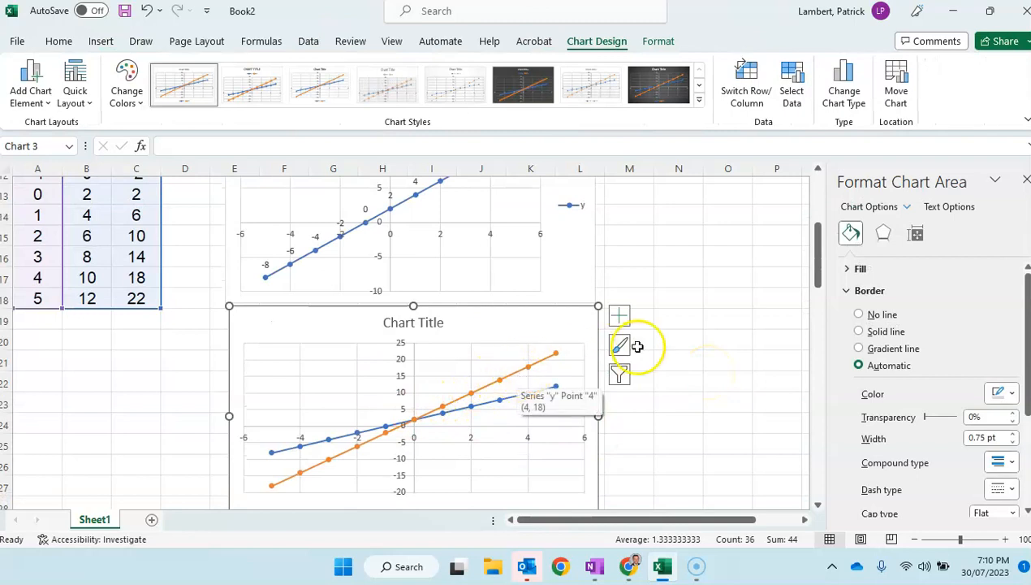
scroll(684, 357, "up", 1)
scroll(685, 357, "down", 2)
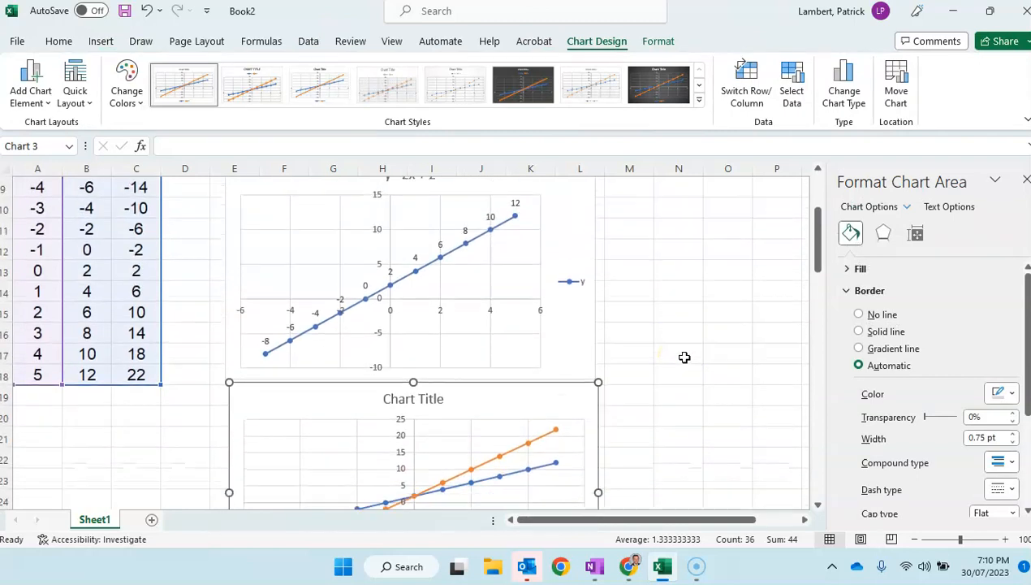
Enter the equation heading "y = 8x + 2" in E6 and the column label "y" in D7
scroll(685, 358, "up", 1)
scroll(685, 357, "up", 2)
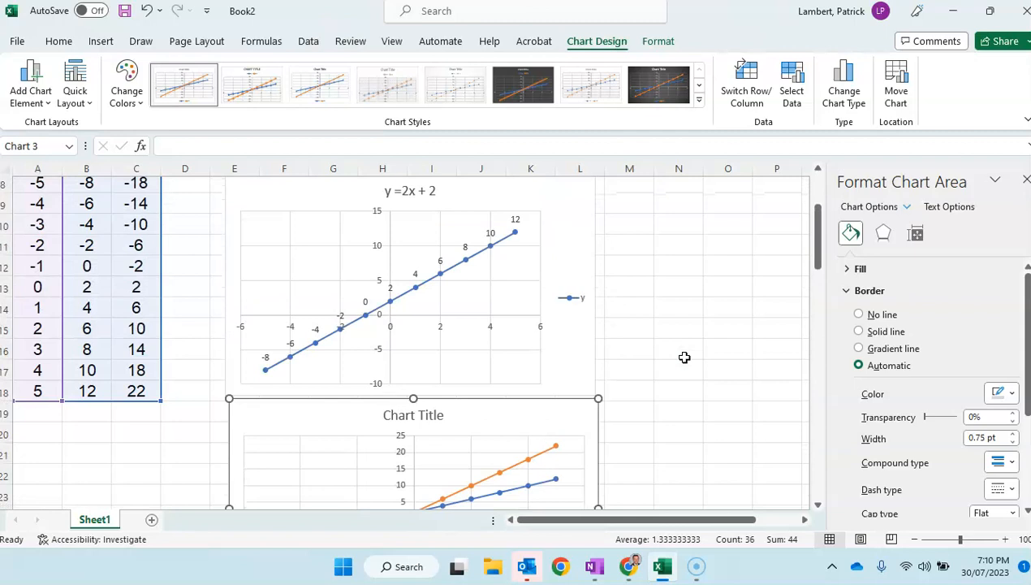
scroll(685, 358, "up", 1)
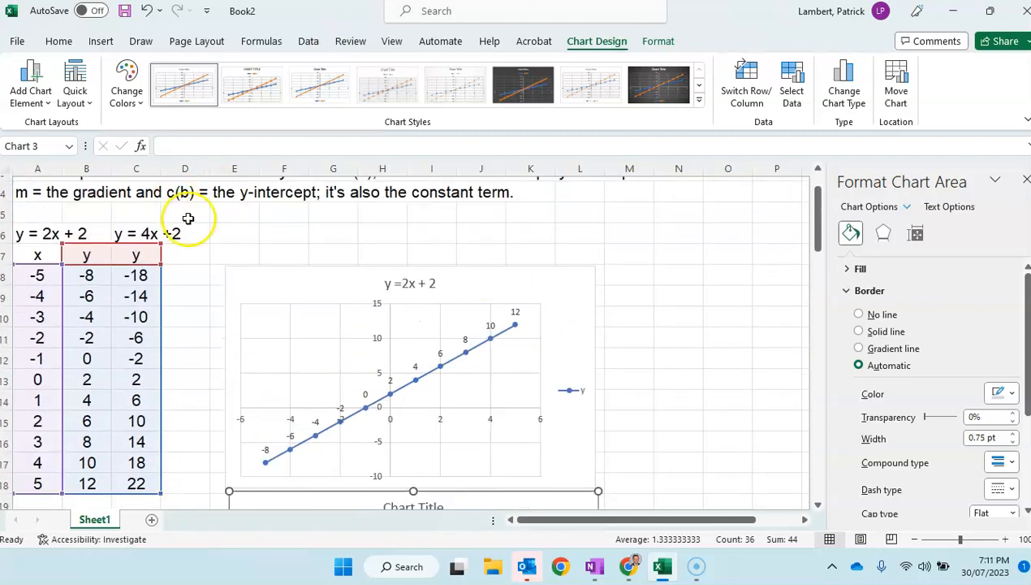
left_click(236, 235)
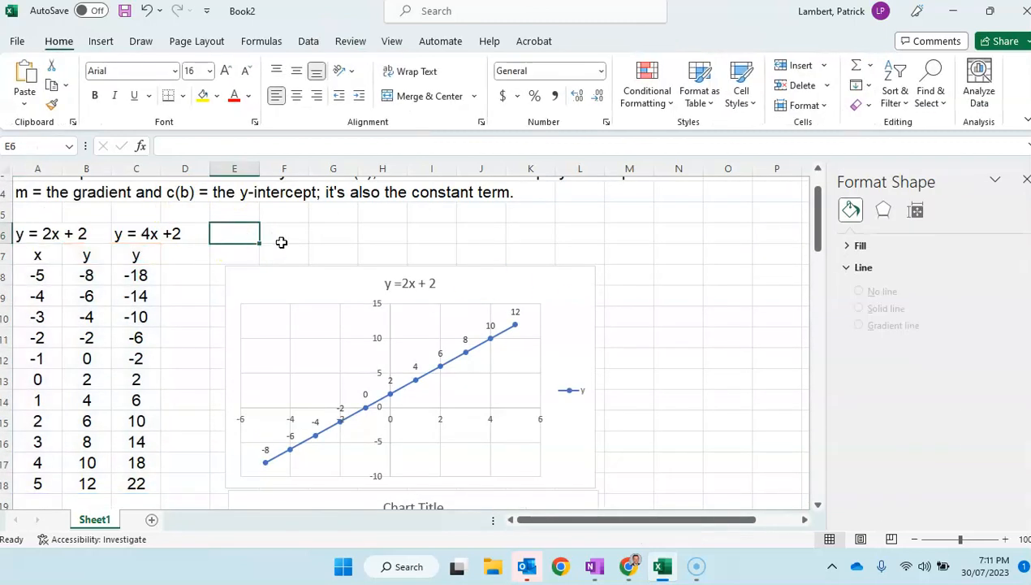
type("y = 8x + 2")
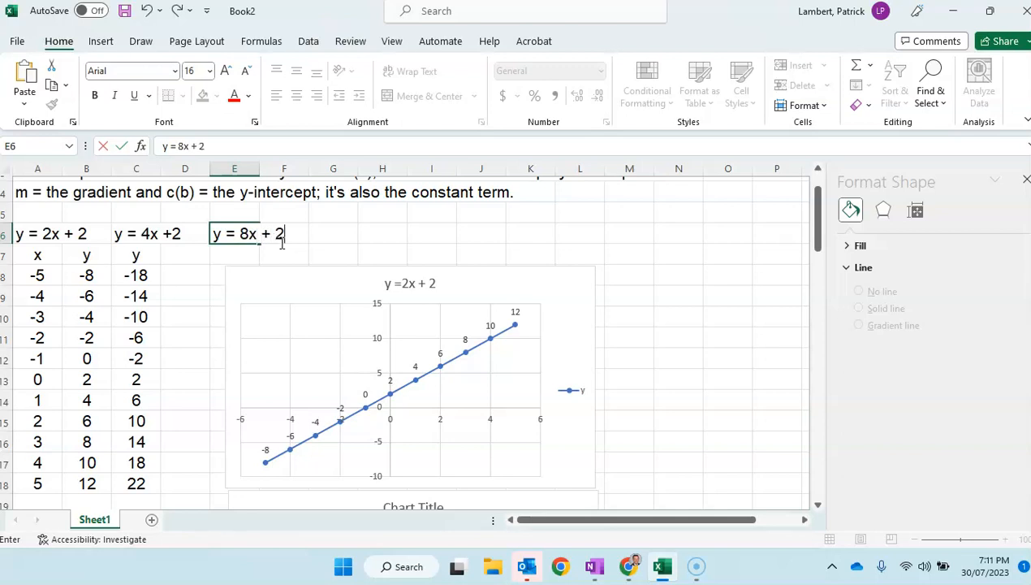
key("Return")
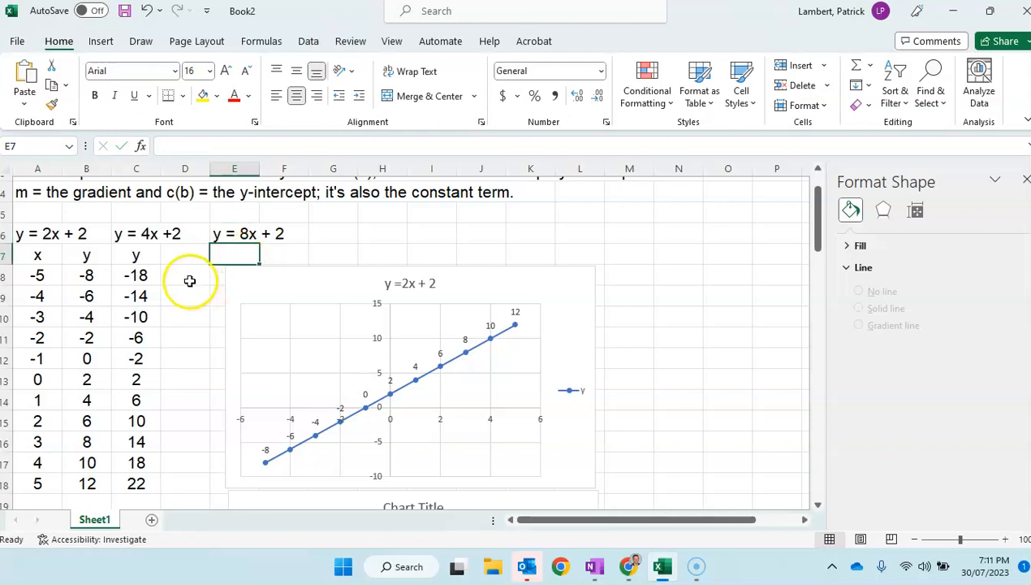
left_click(184, 256)
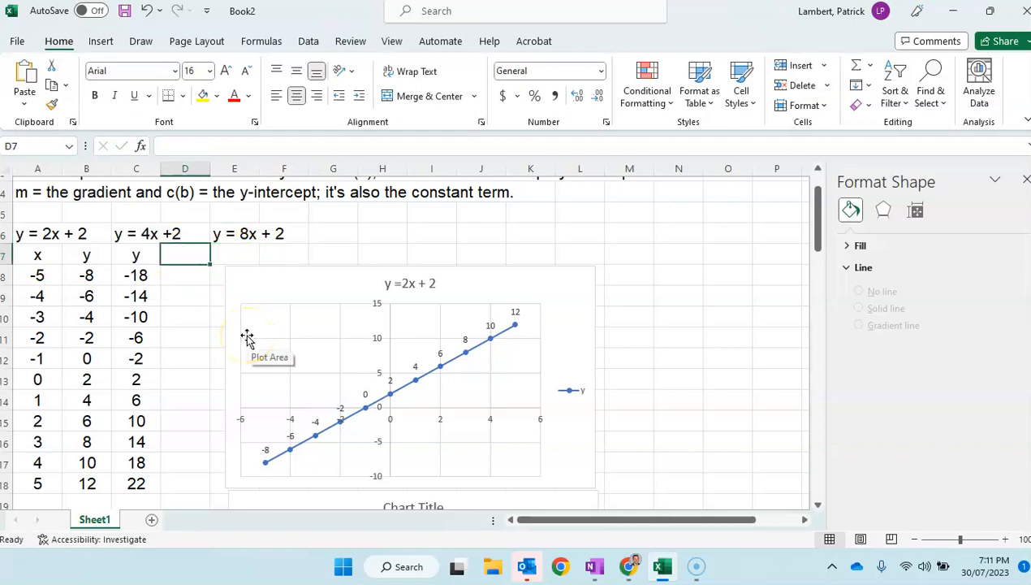
type("y")
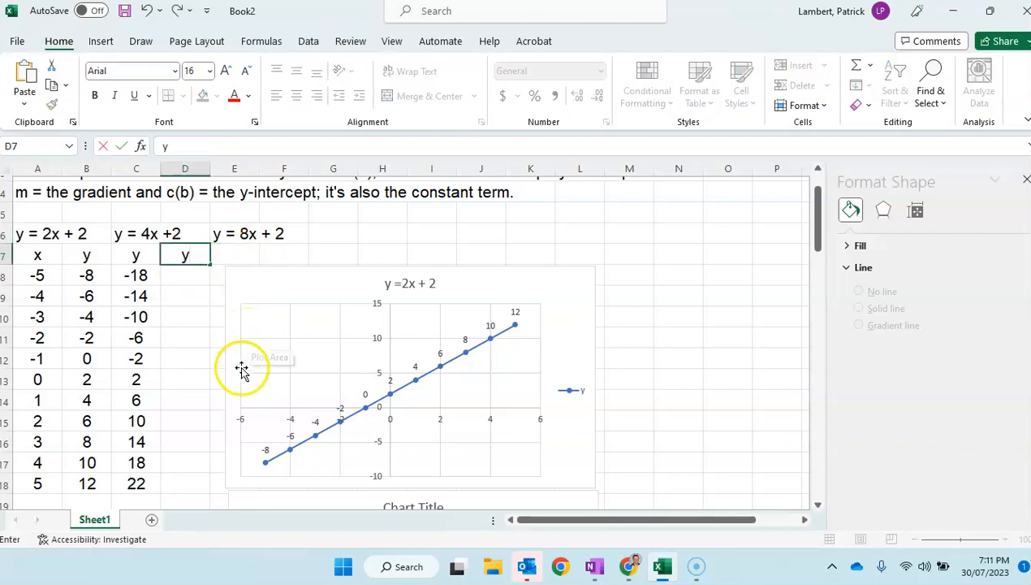
left_click(193, 275)
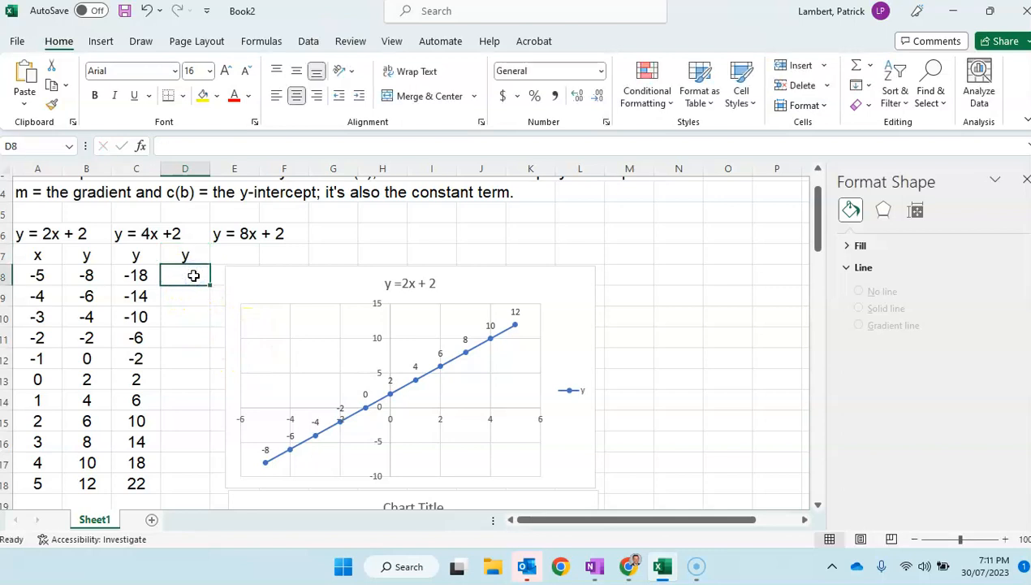
Enter the formula =8*A8+2 in D8 for the y = 8x + 2 column
type("=")
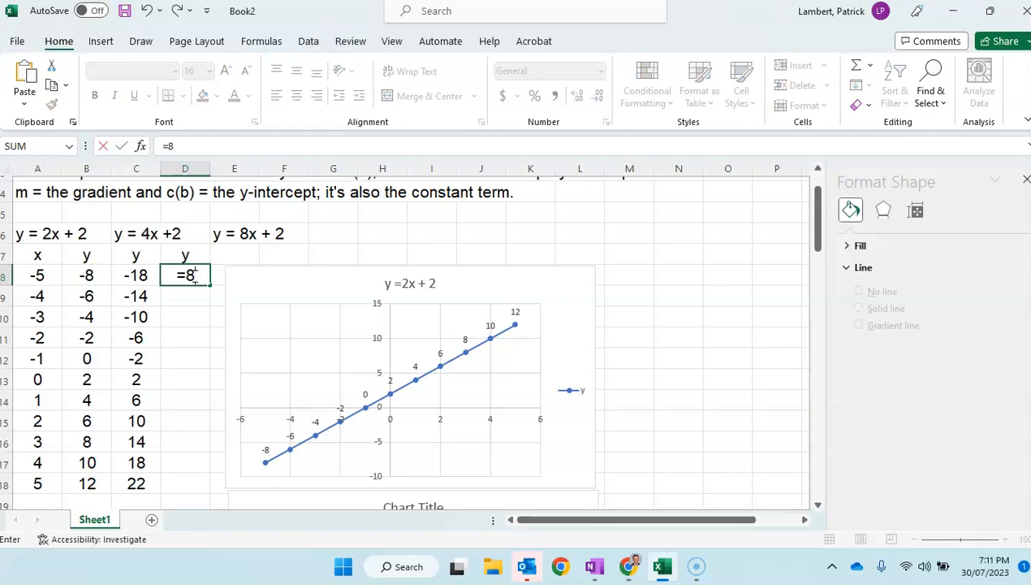
type("8*a")
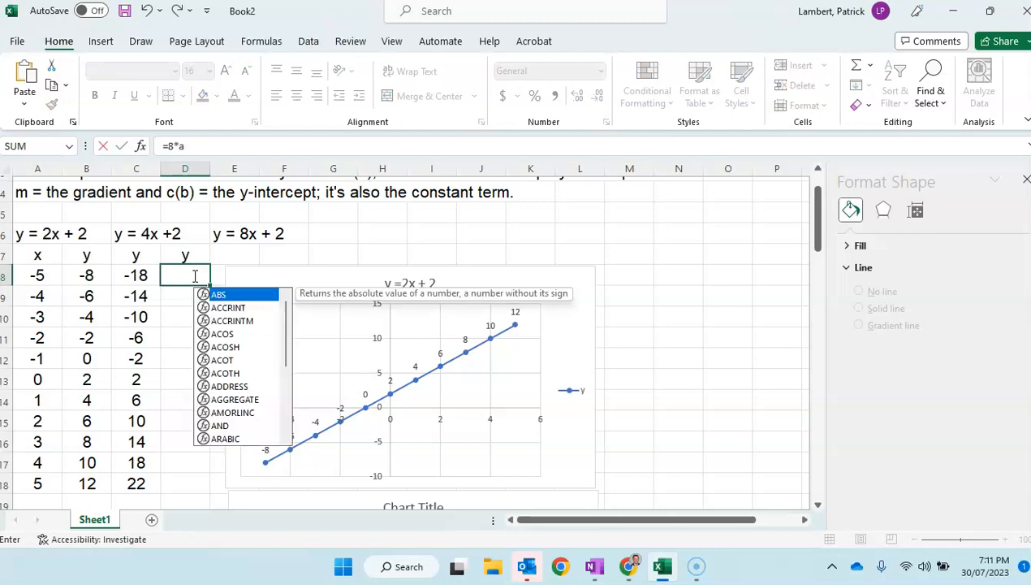
type("8+ 2")
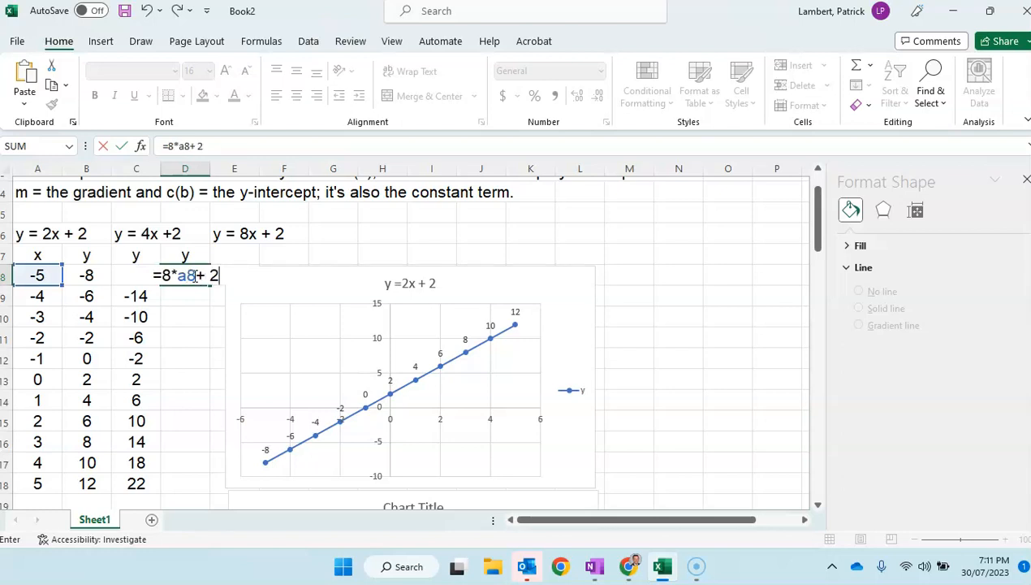
key("Return")
Fill the third equation's y formula from D8 down to D18
left_click(193, 275)
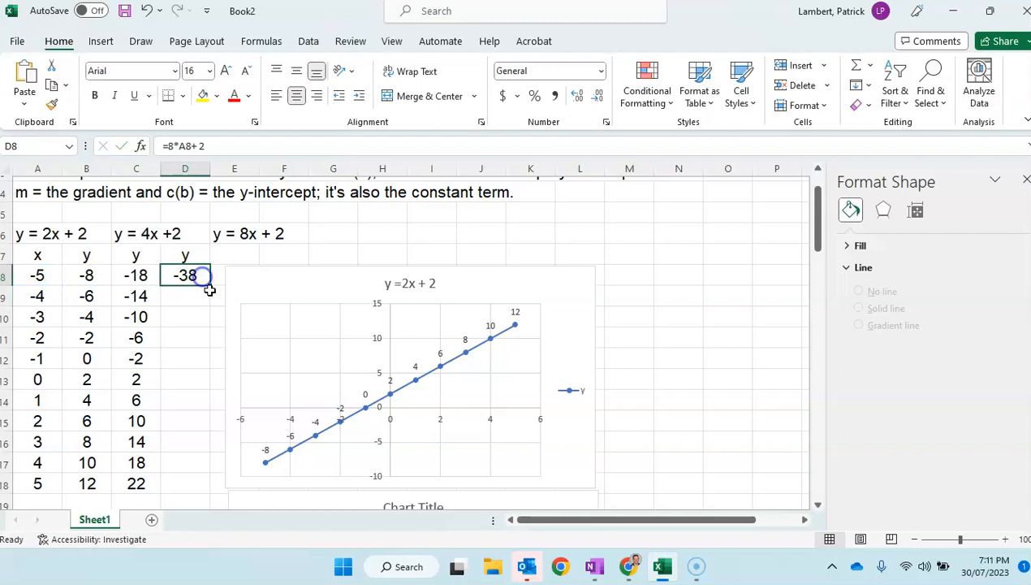
left_click_drag(209, 284, 209, 448)
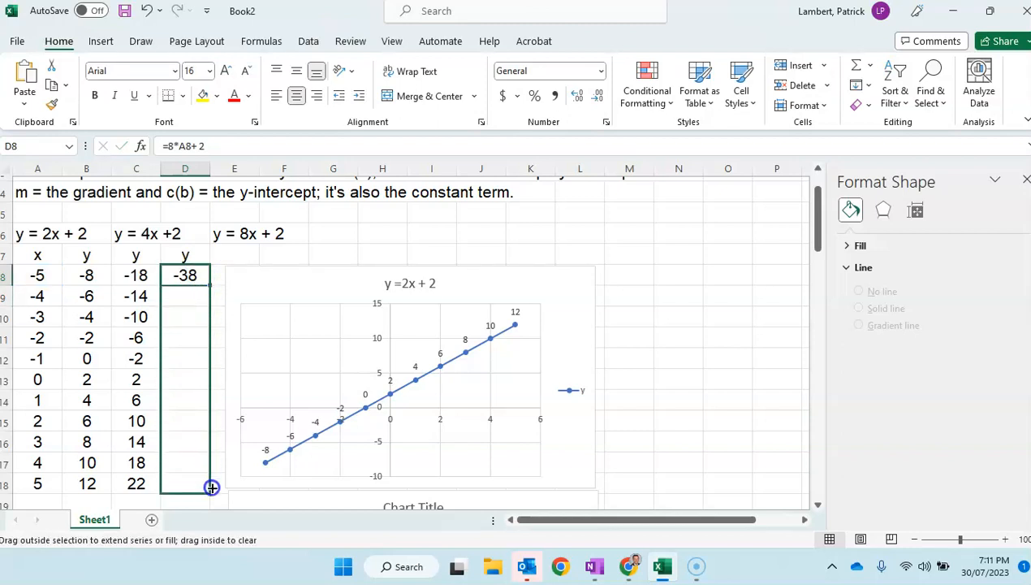
left_click_drag(211, 486, 212, 485)
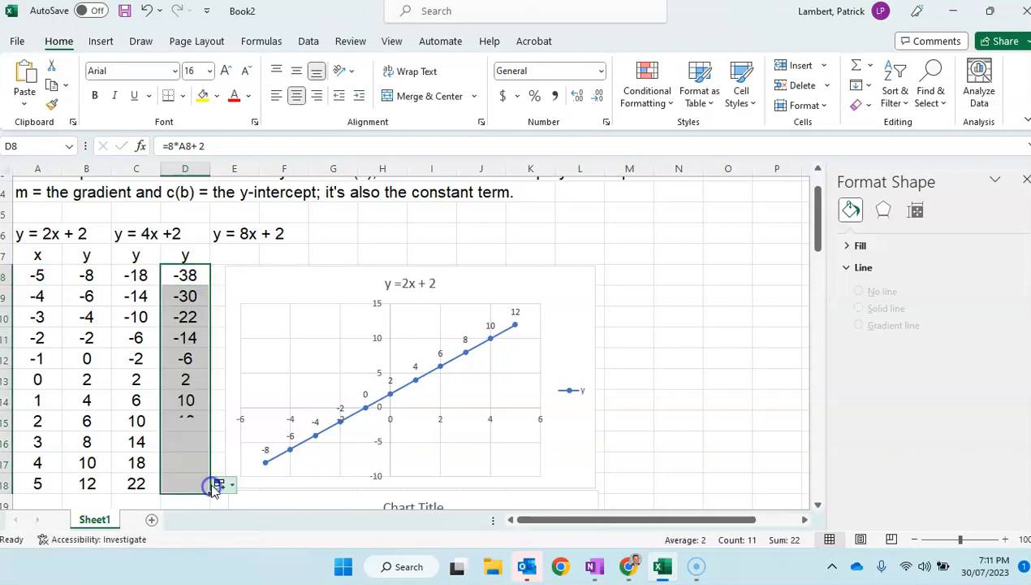
left_click(243, 253)
Insert a Scatter with Smooth Lines and Markers chart from the x column and all three y columns in A7:D18
left_click_drag(32, 255, 187, 485)
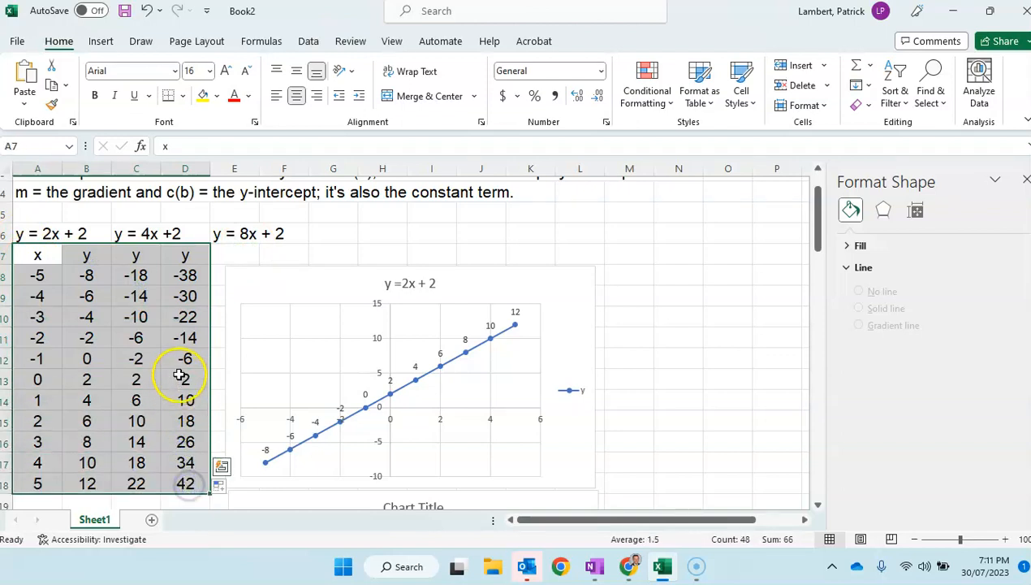
left_click(102, 42)
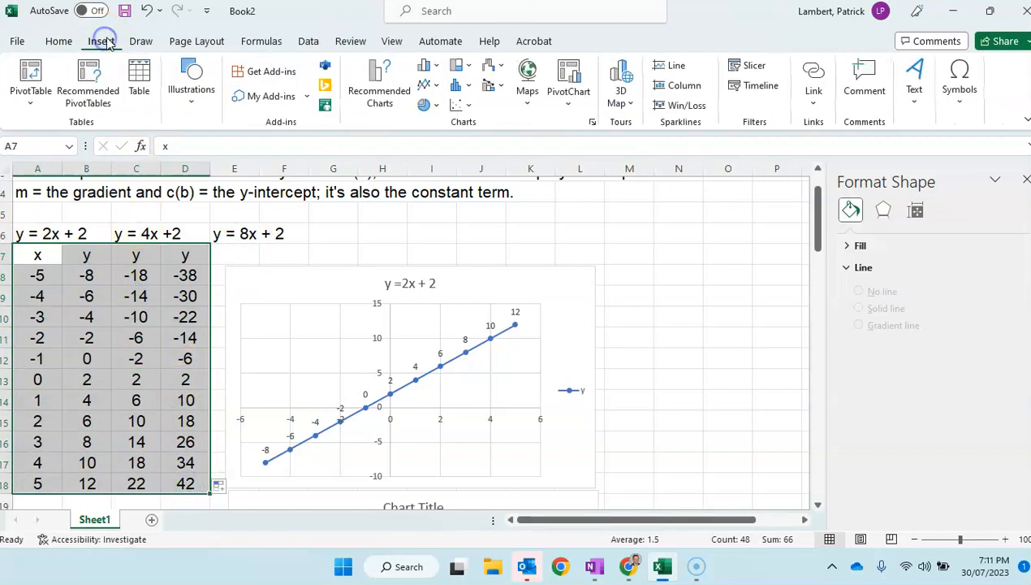
left_click(463, 107)
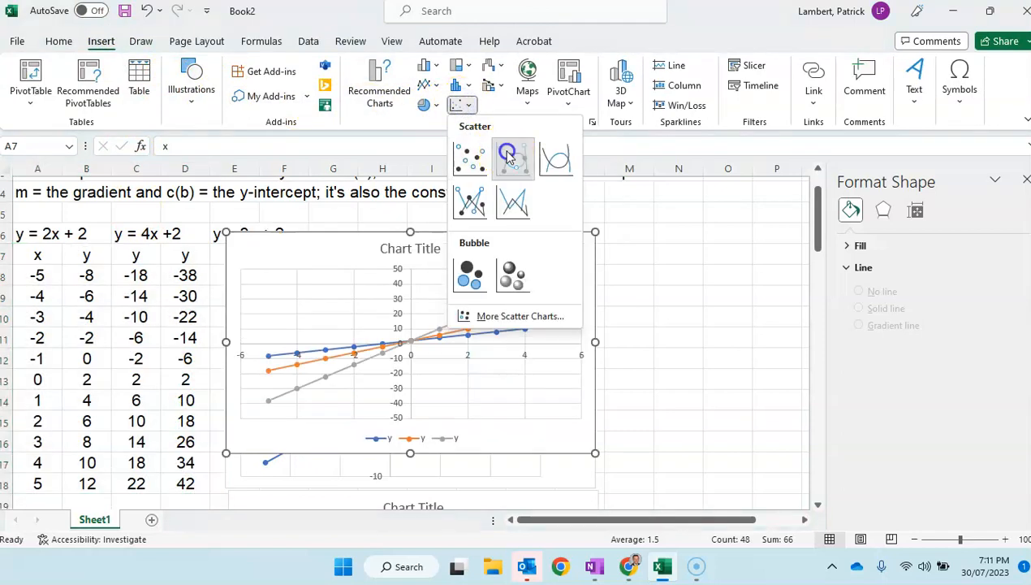
left_click(509, 155)
Move the new three-line chart directly to the right of the y = 2x + 2 chart, with its upper edge near row 8
scroll(700, 303, "down", 2)
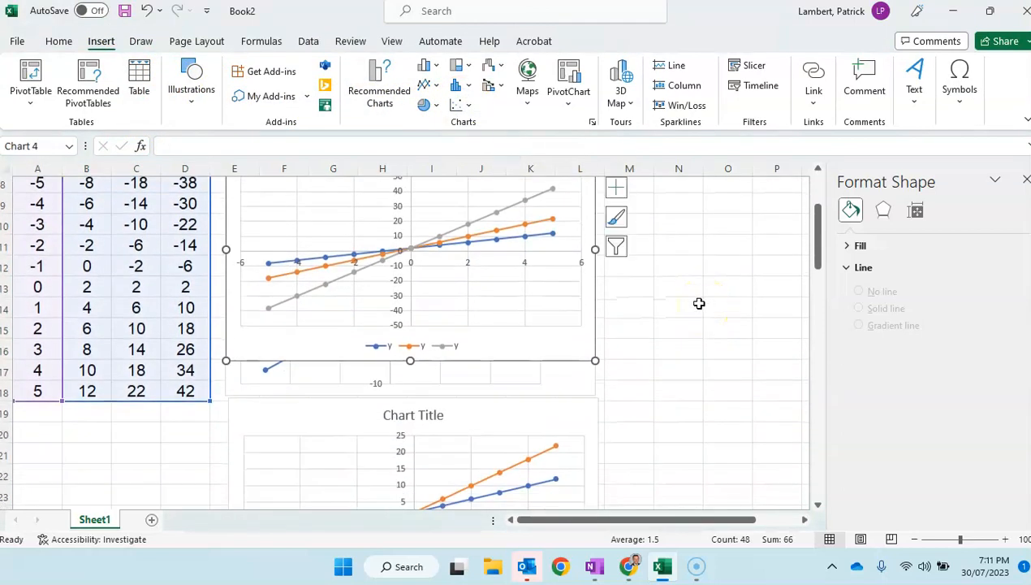
scroll(697, 302, "up", 2)
left_click_drag(479, 246, 787, 243)
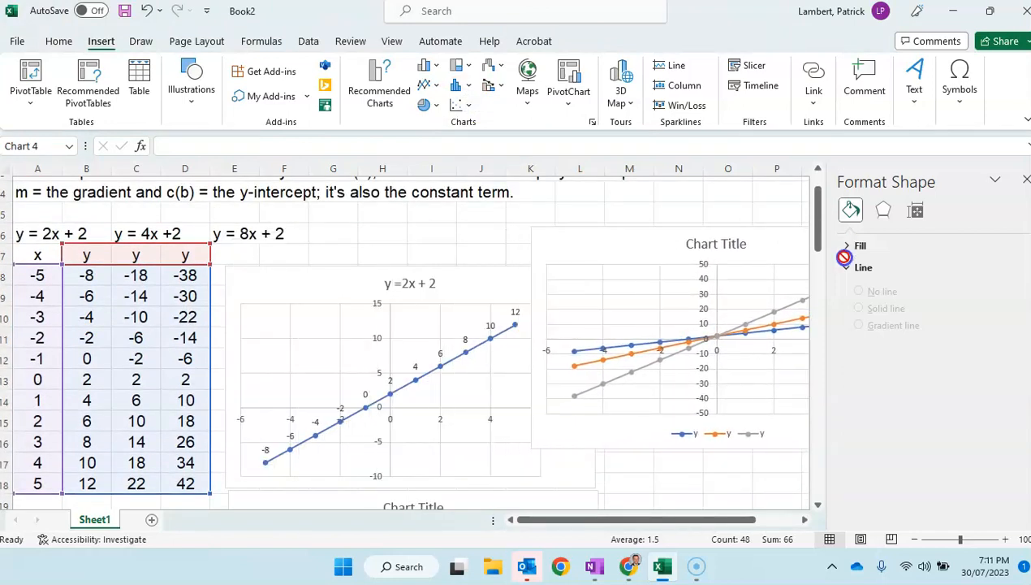
left_click_drag(830, 300, 610, 285)
left_click_drag(675, 525, 637, 531)
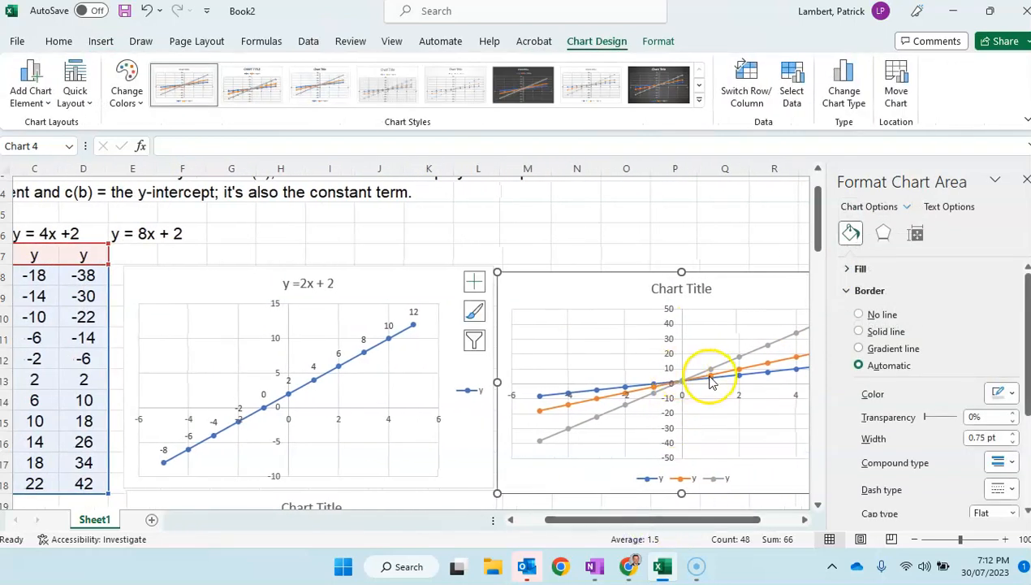
Make the three-line chart slightly taller by extending its lower edge to about the bottom of row 19
scroll(708, 378, "down", 2)
scroll(709, 378, "up", 2)
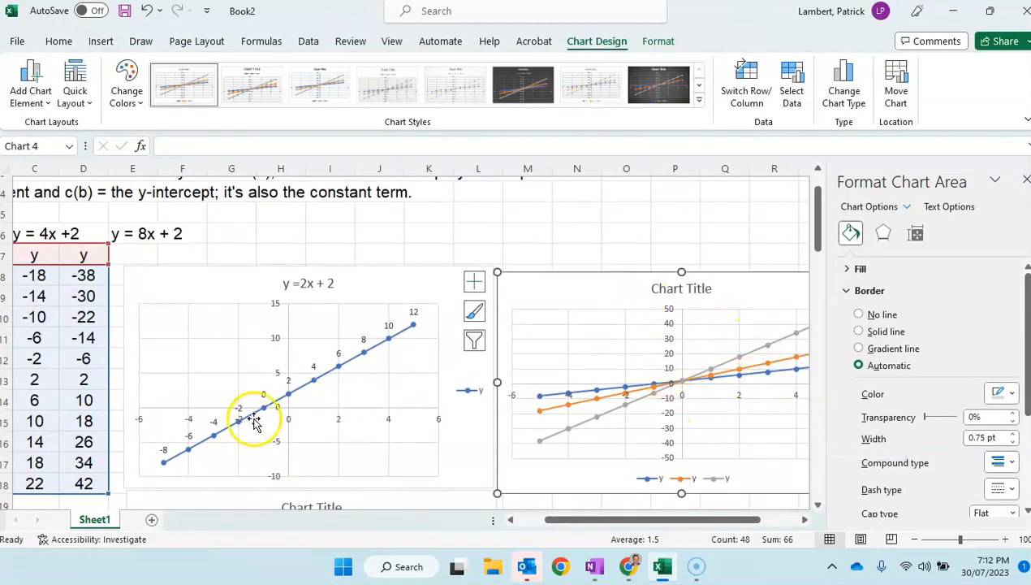
scroll(409, 415, "down", 3)
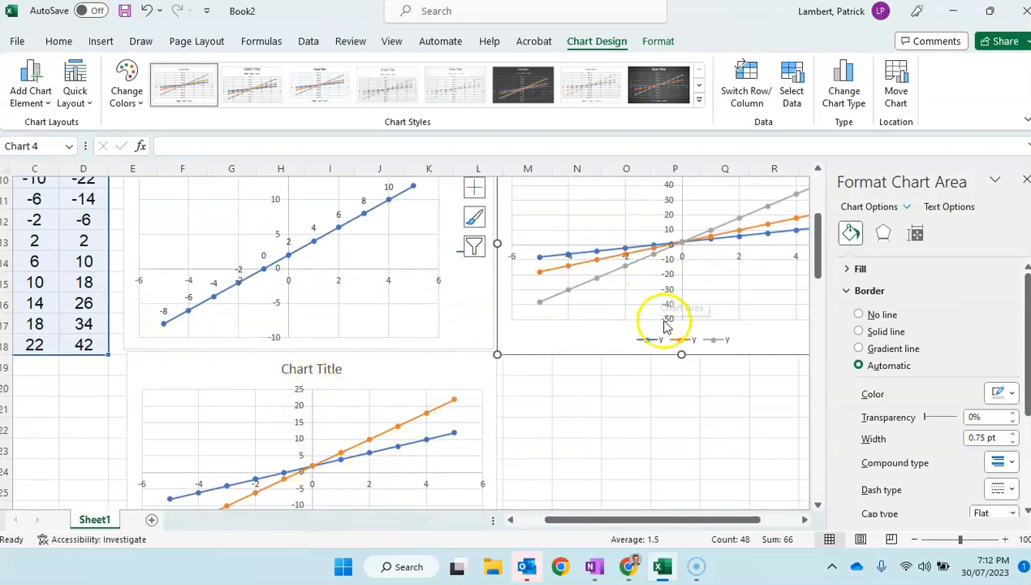
scroll(685, 341, "up", 1)
scroll(685, 345, "up", 2)
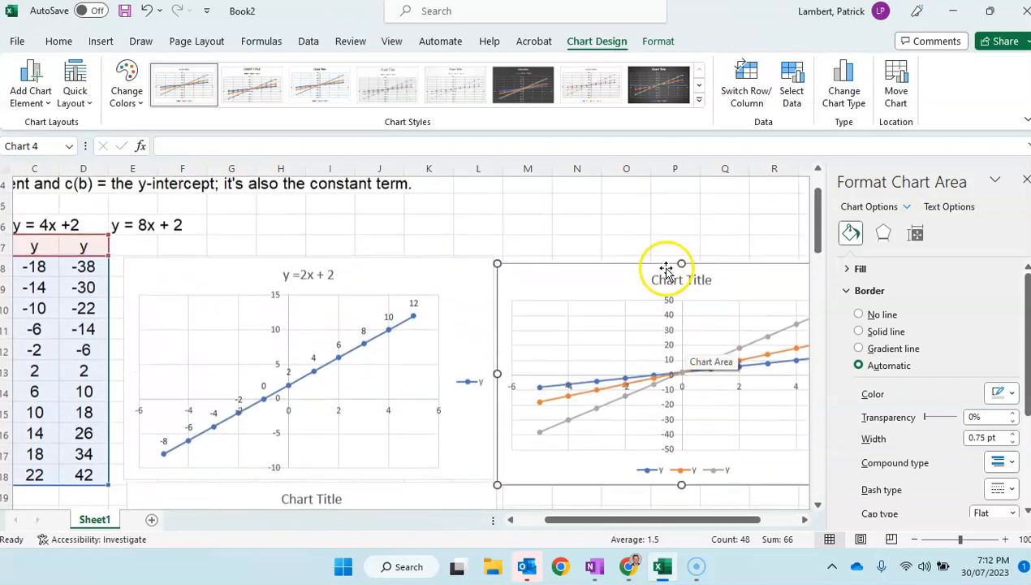
scroll(568, 357, "down", 1)
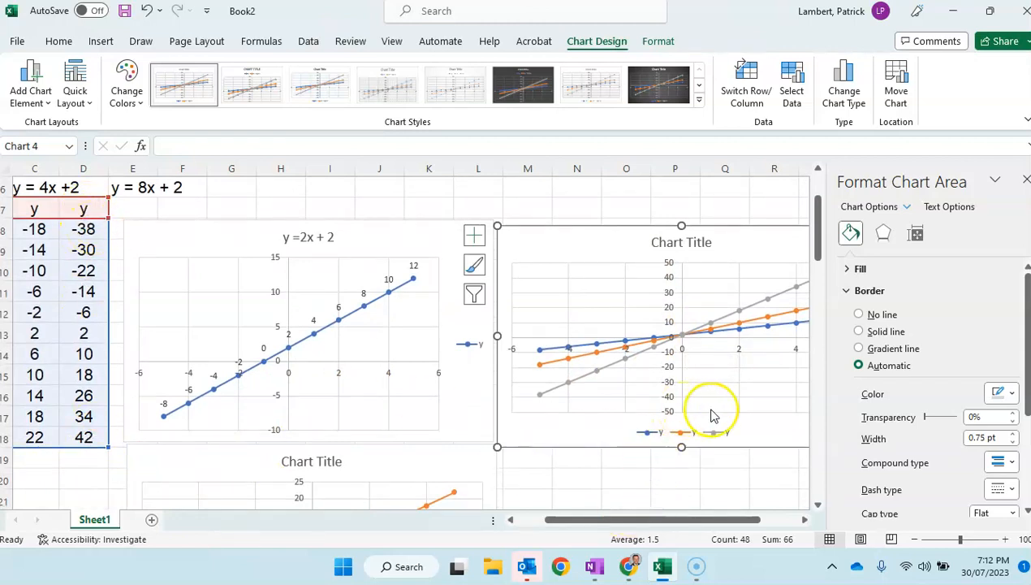
left_click_drag(684, 449, 689, 476)
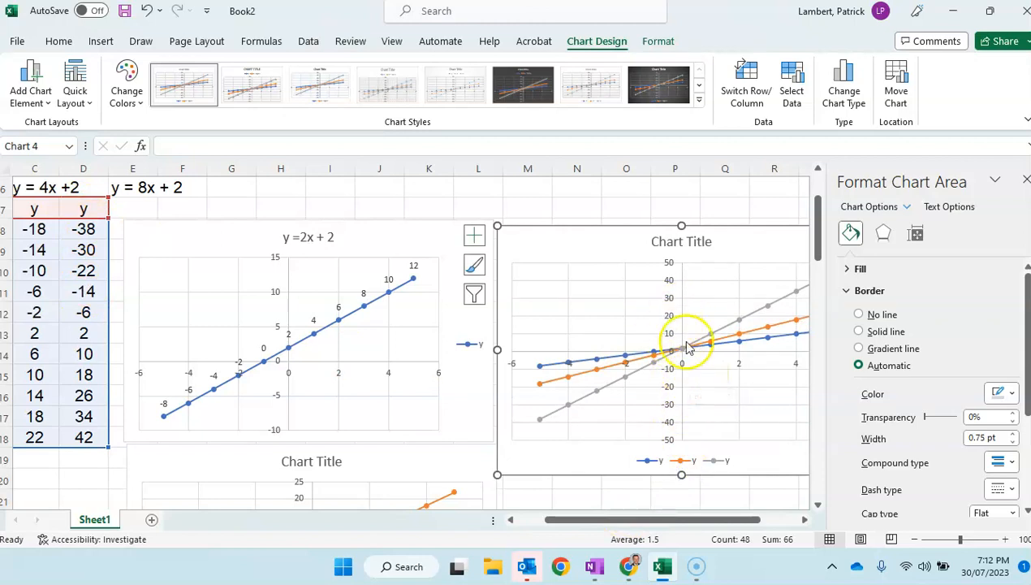
Compare the three charts with the equations and y tables, examining each line's steepness and its crossing of the y-axis
scroll(708, 447, "up", 1)
scroll(417, 427, "down", 3)
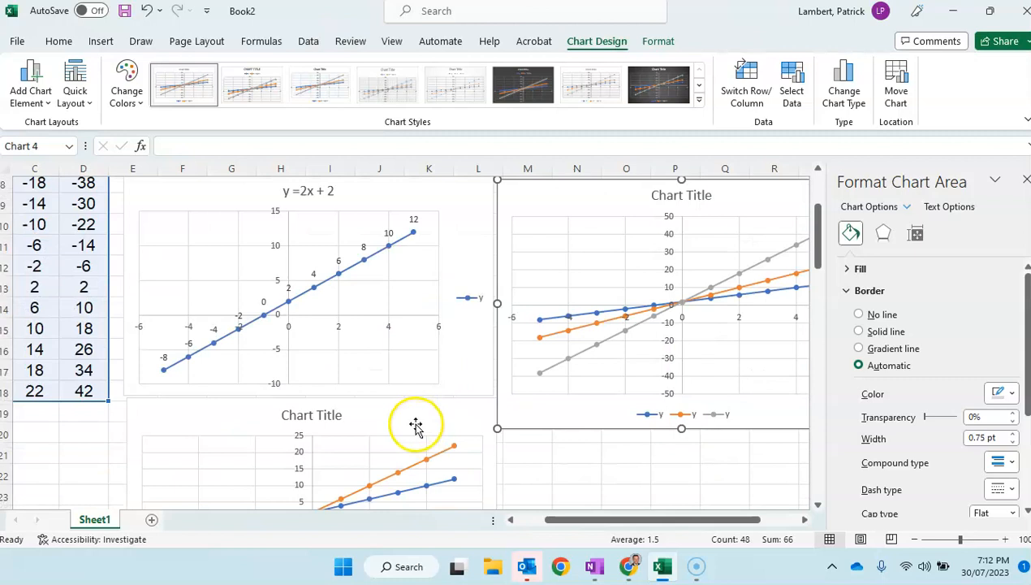
scroll(415, 424, "down", 1)
scroll(415, 424, "up", 1)
scroll(416, 430, "up", 2)
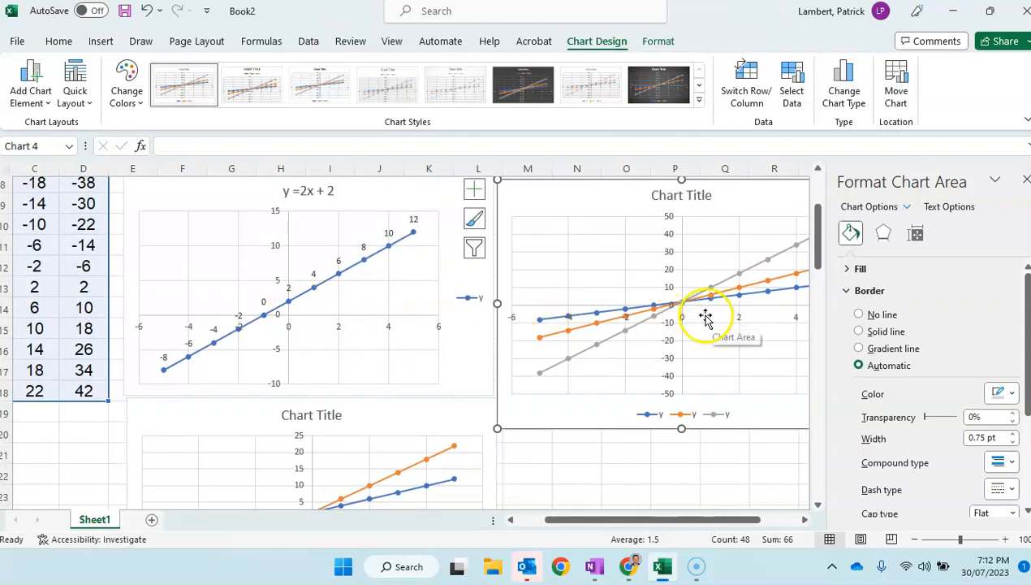
scroll(341, 373, "up", 2)
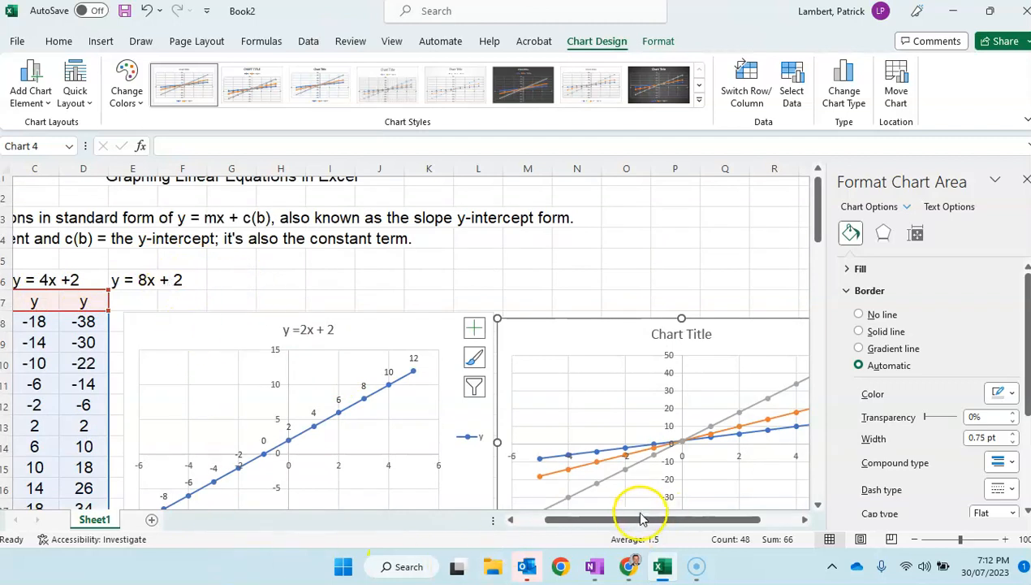
left_click_drag(640, 518, 555, 524)
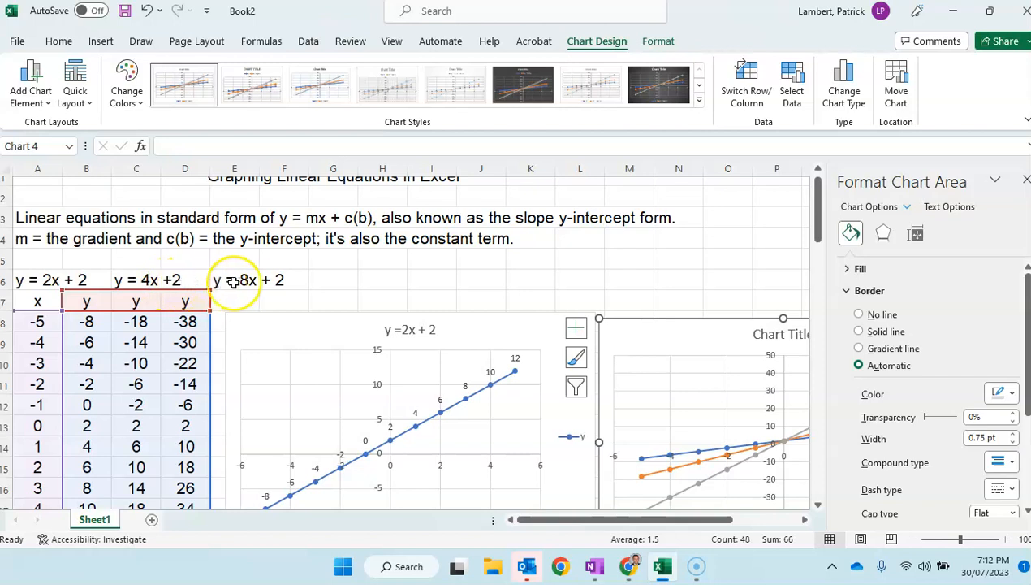
scroll(370, 337, "down", 2)
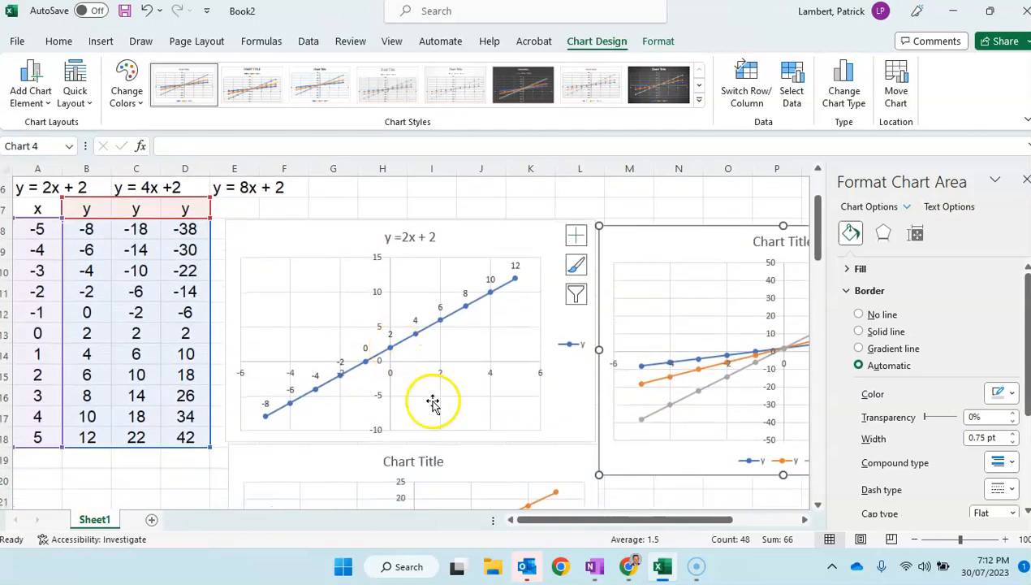
left_click_drag(603, 520, 666, 518)
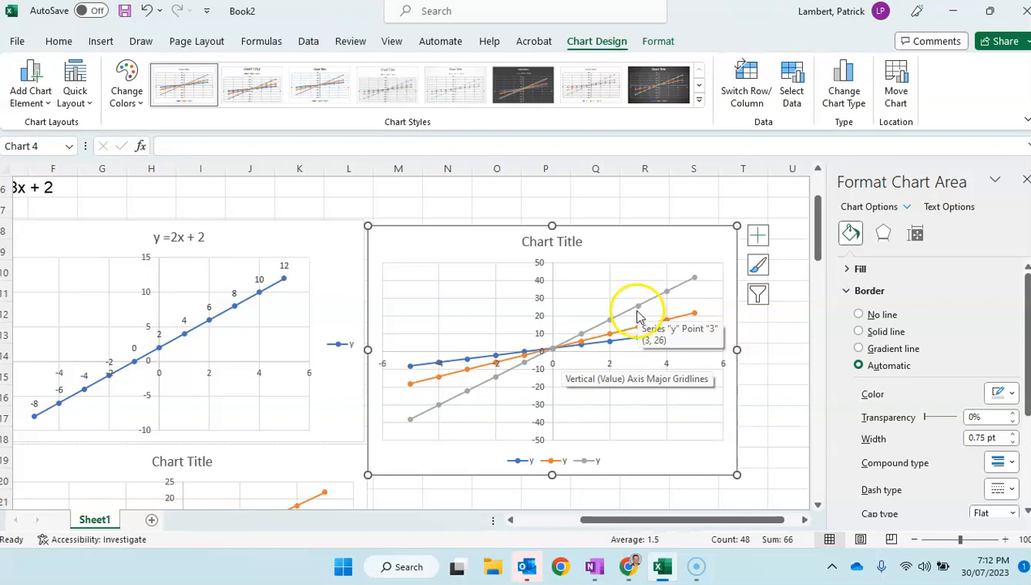
scroll(633, 415, "up", 2)
left_click_drag(667, 519, 588, 520)
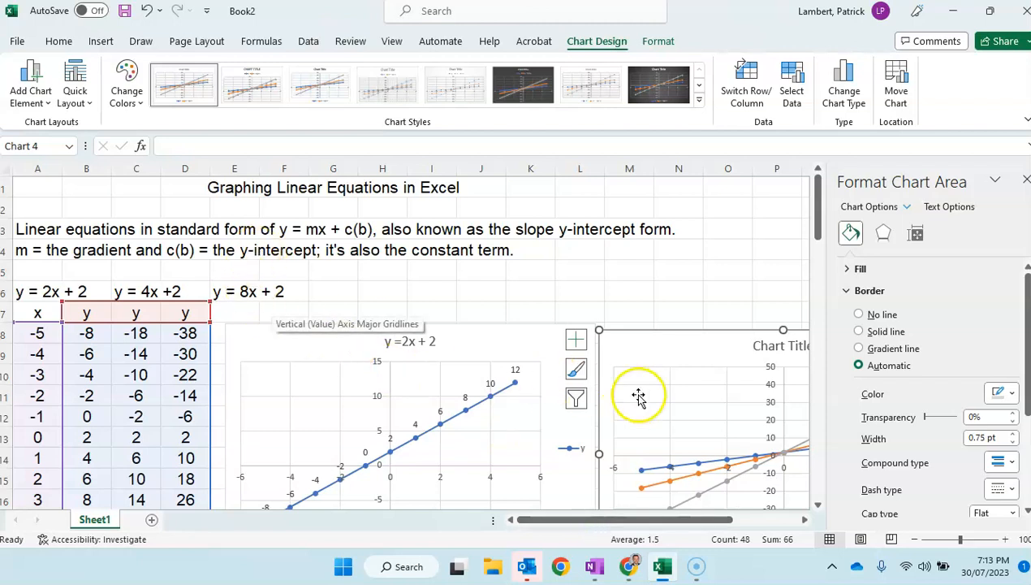
scroll(572, 424, "down", 1)
scroll(572, 424, "down", 1)
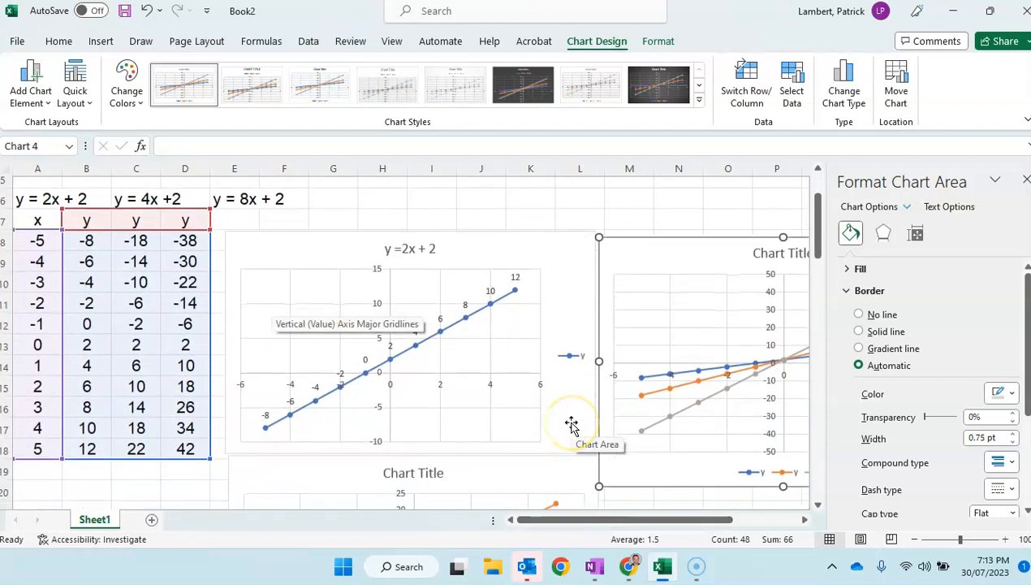